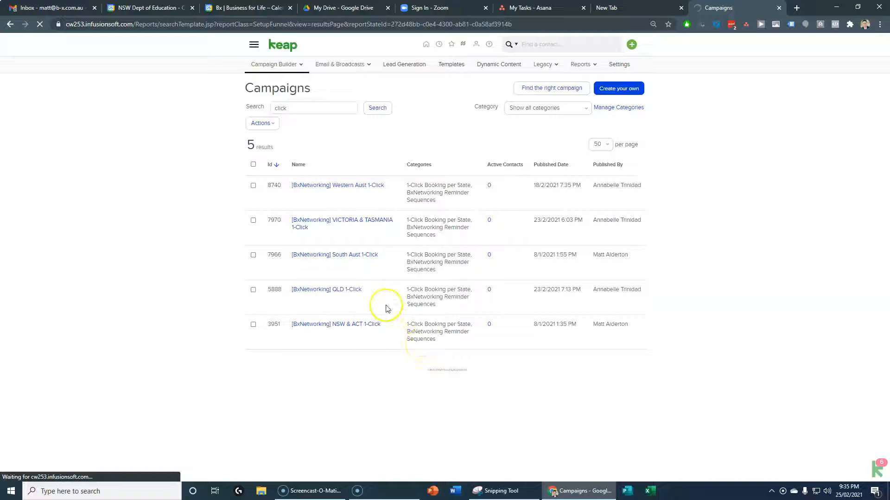
Open the [BxNetworking] NSW & ACT 1-Click campaign and load the Keap dashboard in a separate browser tab
click(371, 323)
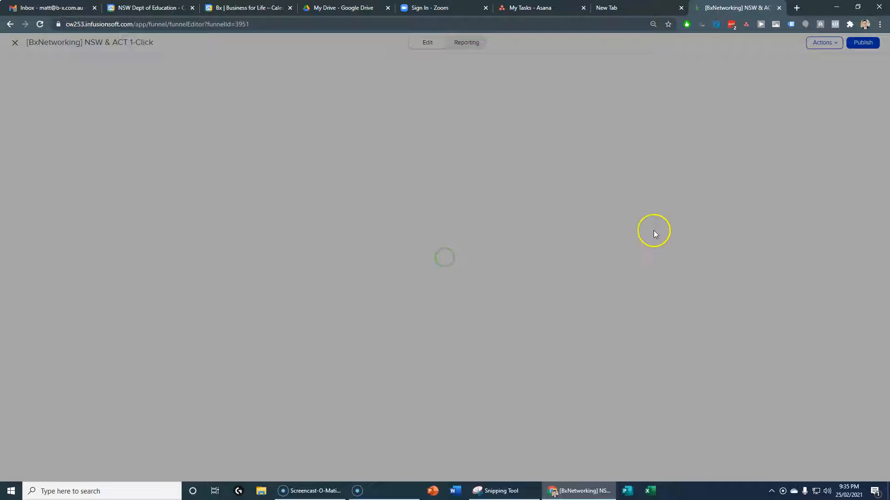
click(798, 8)
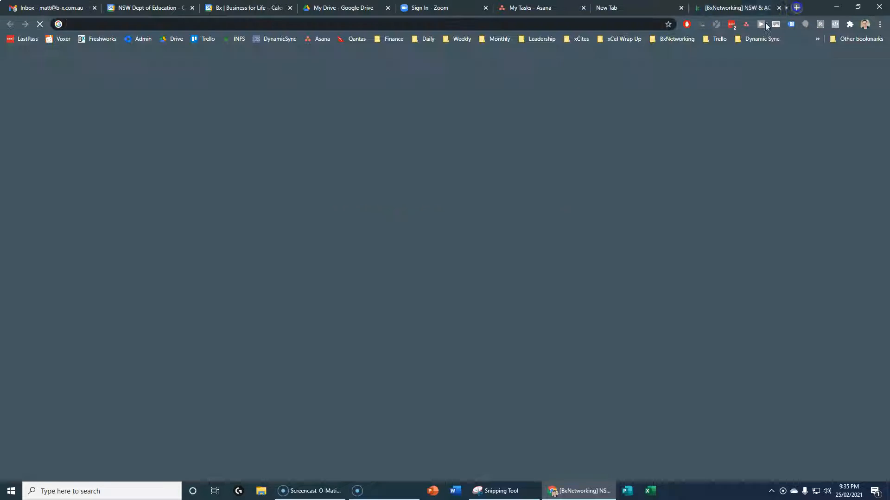
click(231, 38)
click(654, 7)
Duplicate the whole Queanbeyan 1-Click flow into the empty canvas area directly below the original
drag(497, 314, 326, 310)
drag(603, 335, 540, 225)
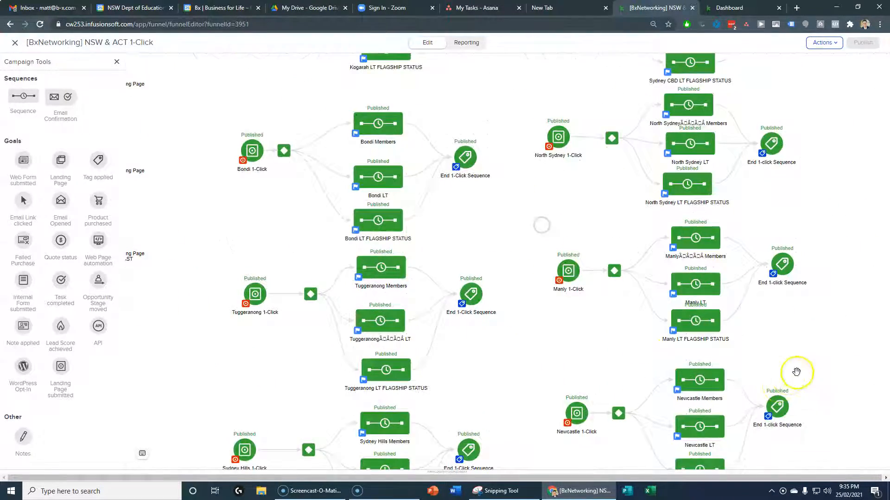
drag(804, 370, 605, 113)
drag(685, 407, 668, 107)
drag(667, 371, 666, 133)
drag(656, 393, 641, 69)
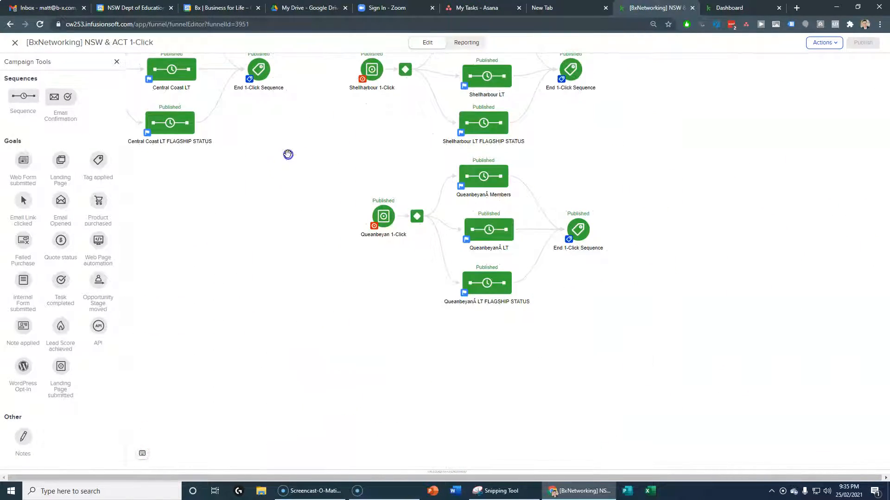
drag(312, 159, 670, 362)
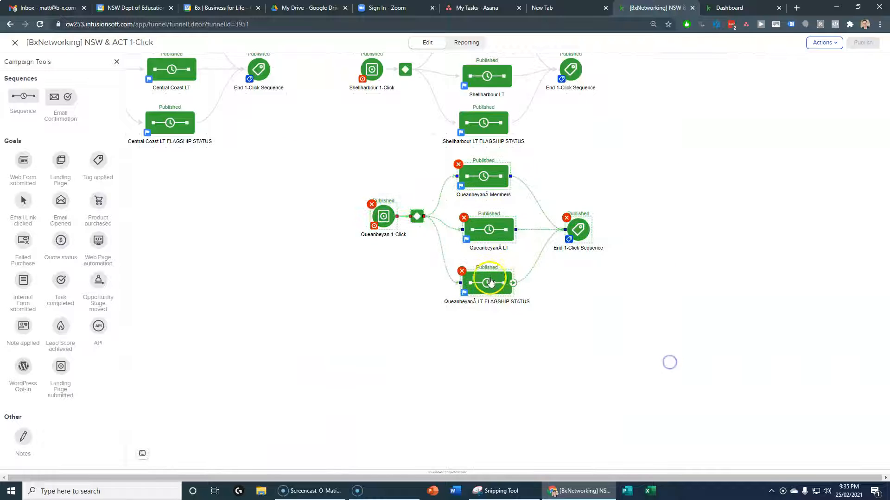
drag(489, 283, 492, 432)
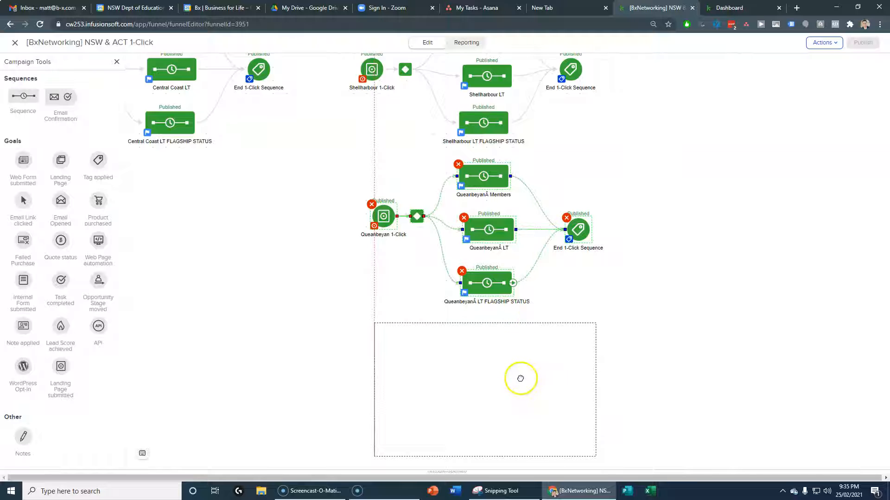
click(526, 76)
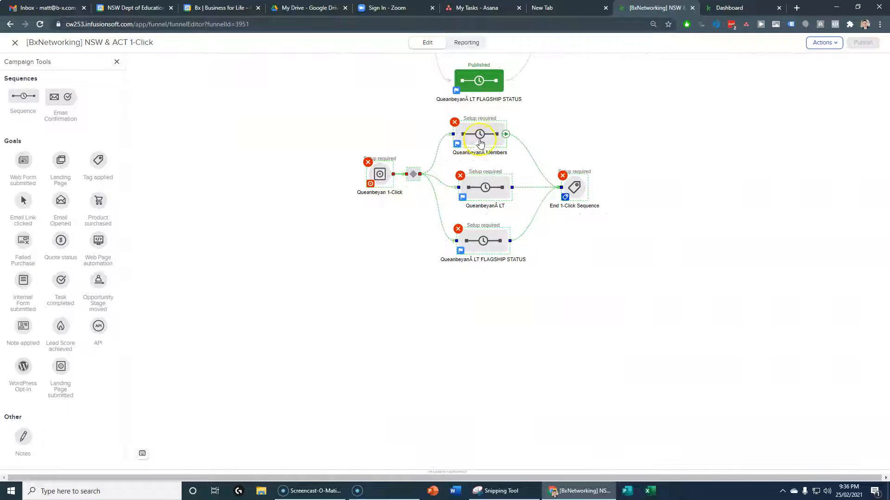
Check which action set the Book & Pay step uses in the copied Queanbeyan Members sequence
double_click(480, 136)
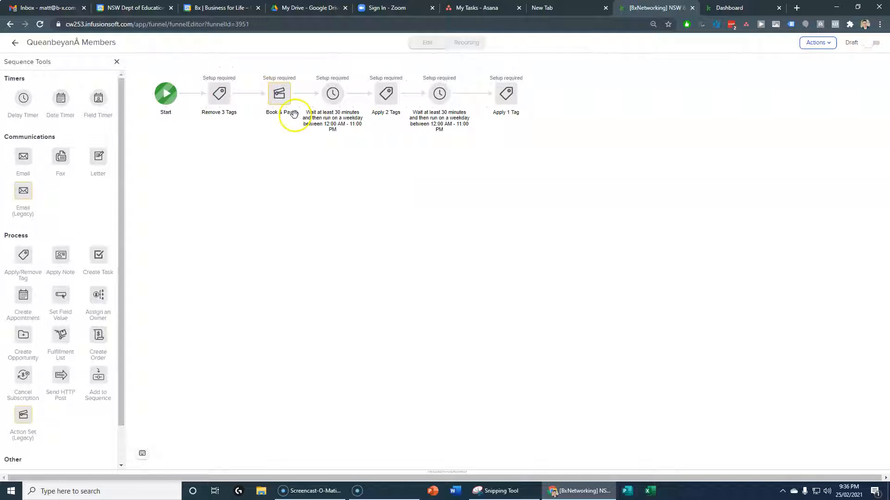
double_click(281, 101)
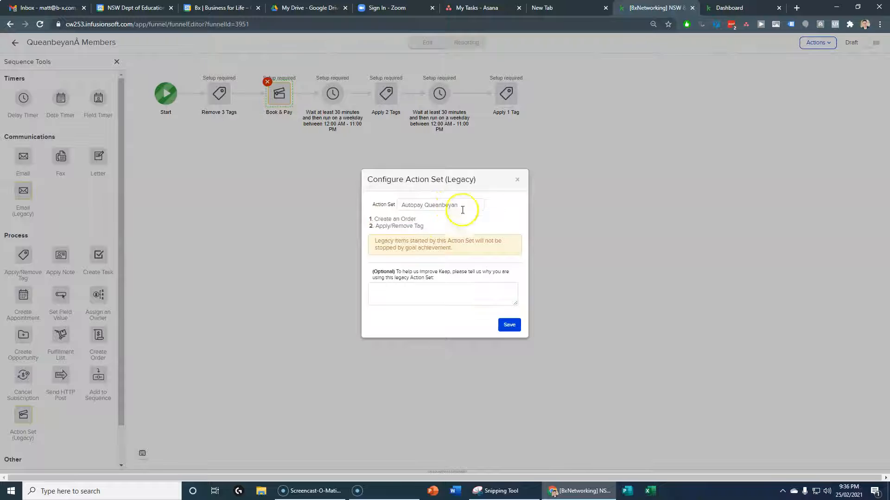
click(515, 180)
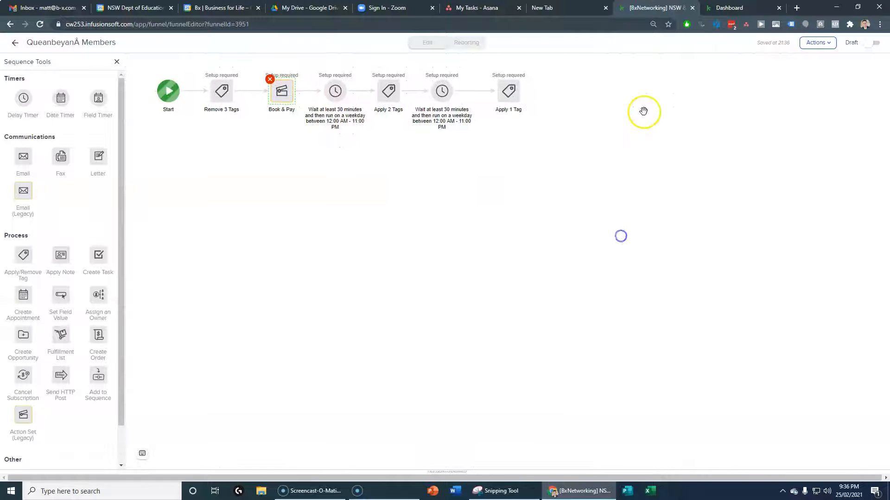
Open the action sets list from the CRM settings and search for names containing "quean"
click(725, 8)
click(247, 45)
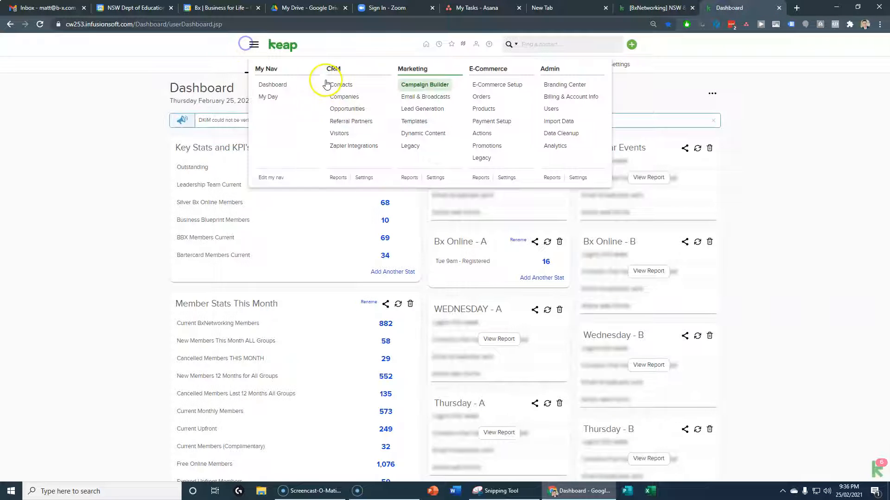
click(364, 178)
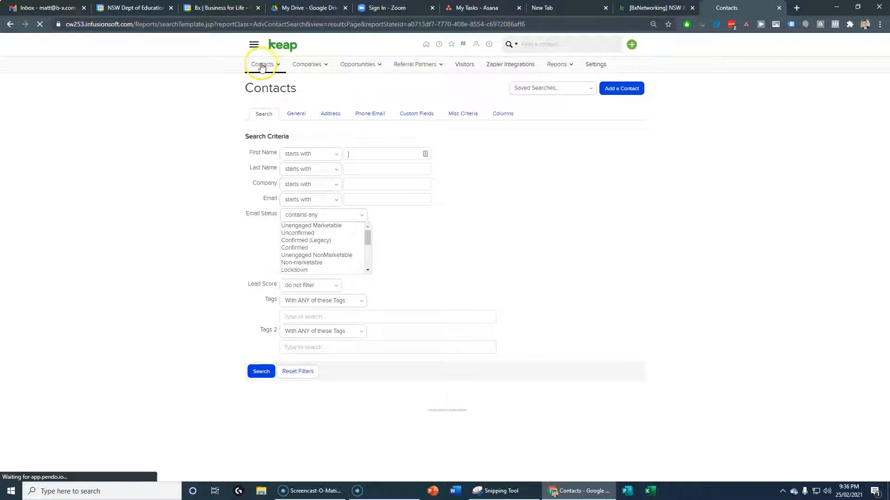
click(254, 45)
click(364, 178)
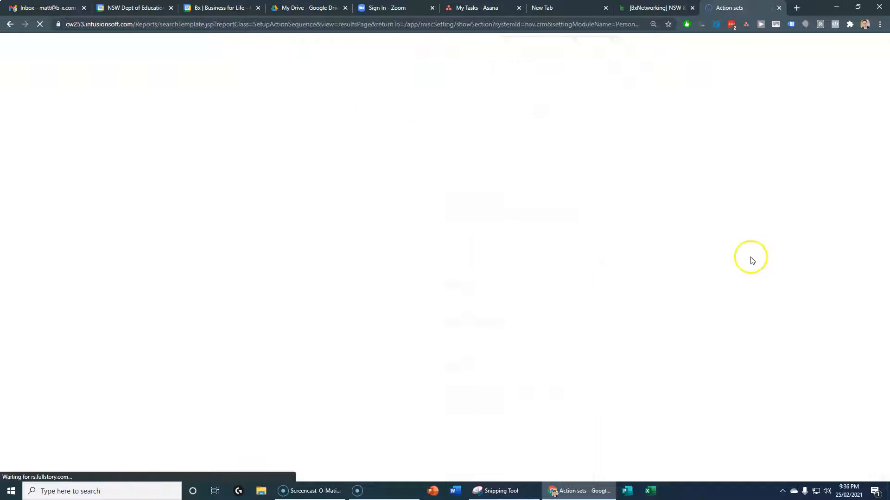
click(323, 107)
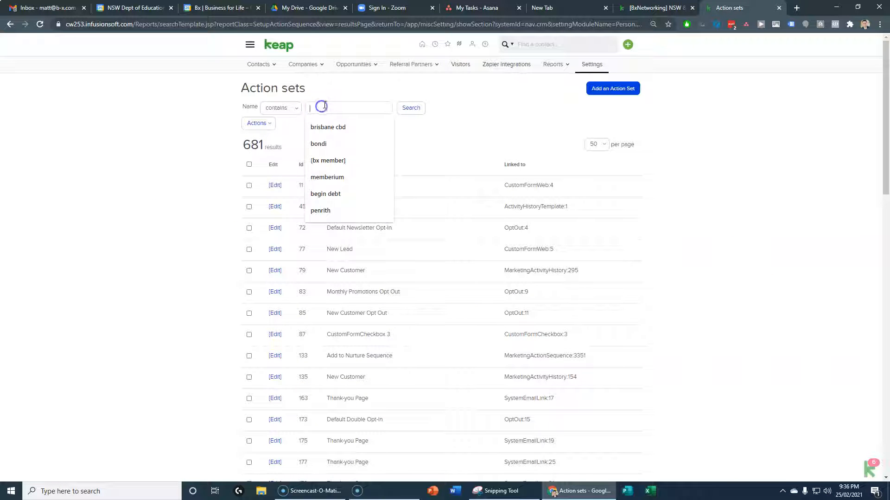
text(c)
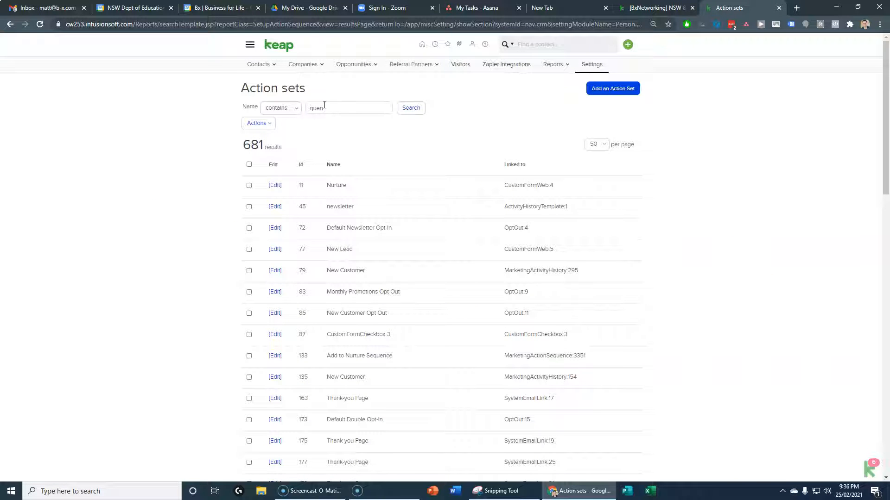
text(uean)
key(Return)
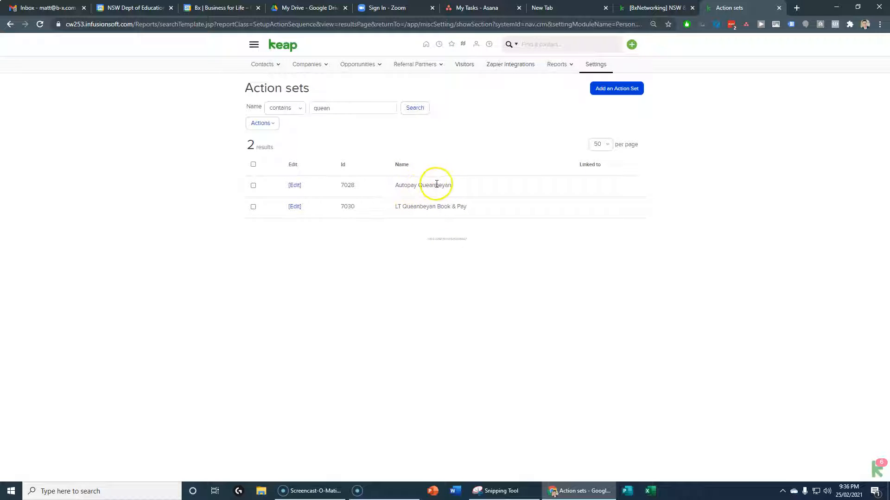
Remove the stray character from the copied sequences' names, leaving Queanbeyan Members, Queanbeyan LT and Queanbeyan LT FLAGSHIP STATUS
click(642, 8)
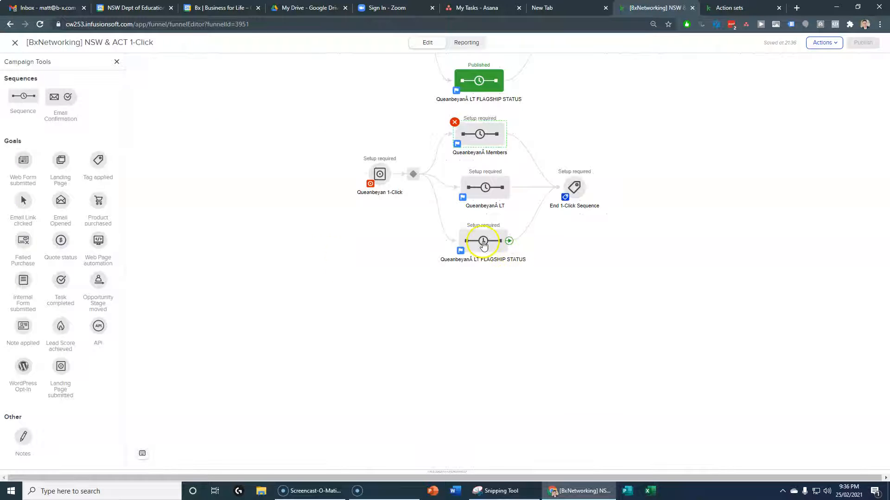
double_click(480, 152)
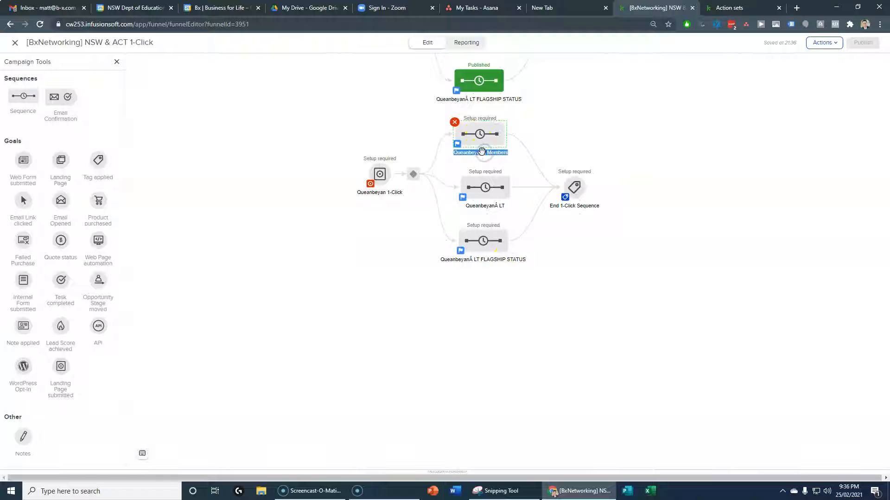
click(495, 261)
double_click(475, 261)
click(472, 261)
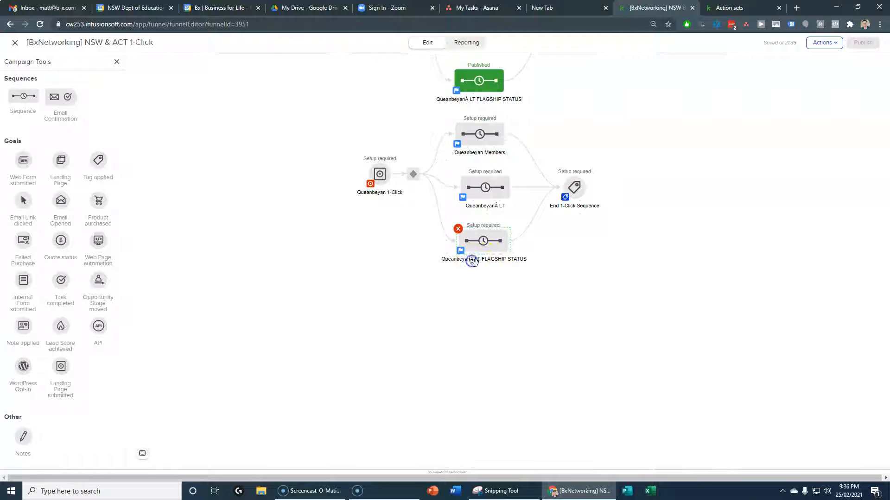
click(506, 298)
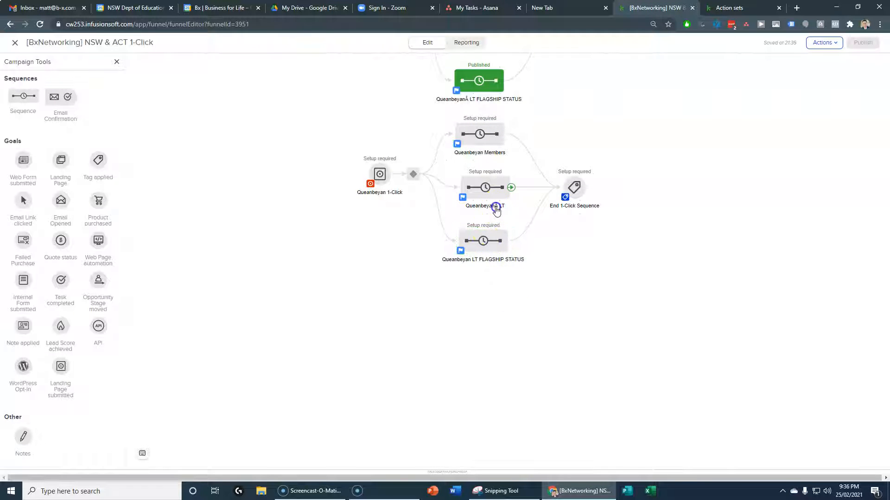
key(BackSpace)
click(543, 271)
Review the order and tag actions in the Autopay Queanbeyan action set
click(734, 8)
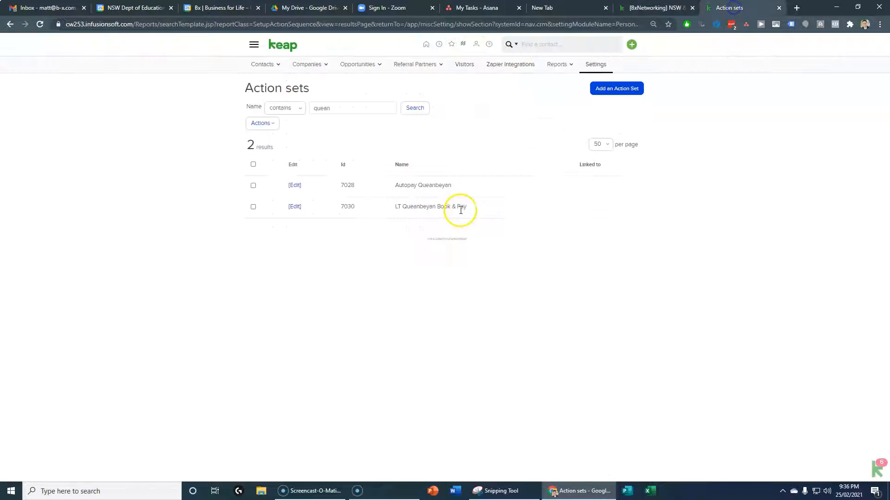
click(294, 185)
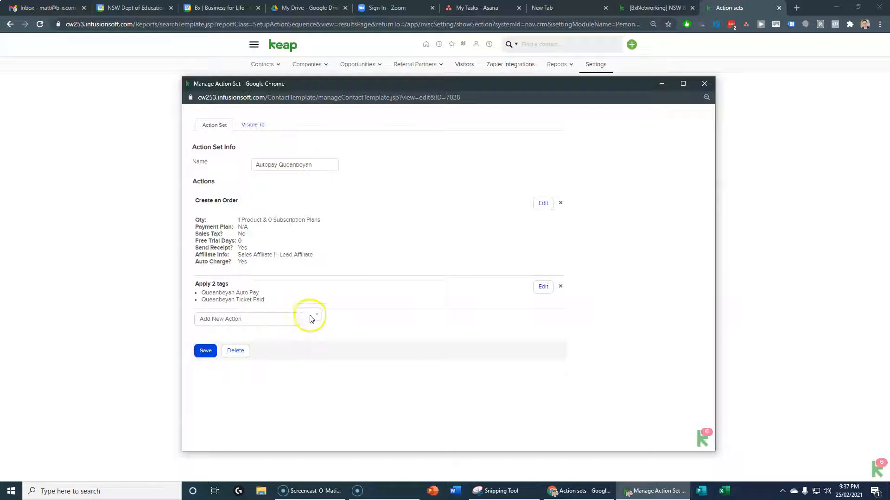
click(704, 84)
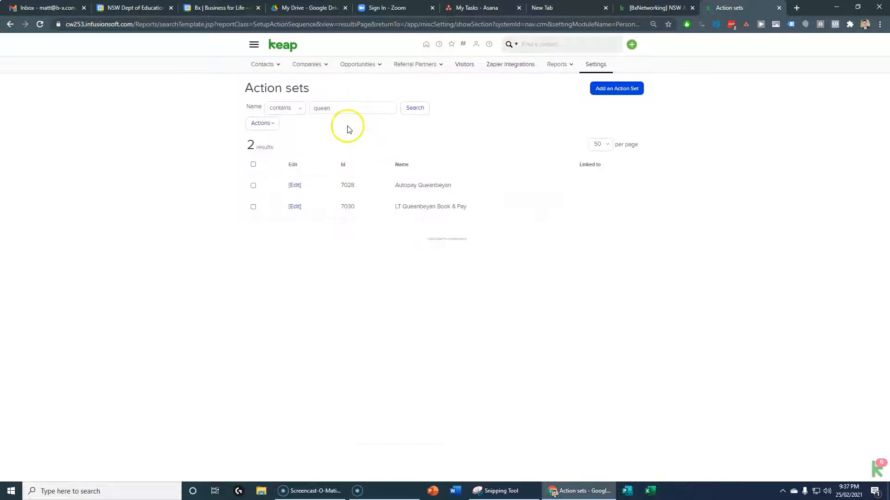
Examine the Create an Order settings of the LT Queanbeyan Book & Pay action set
click(295, 207)
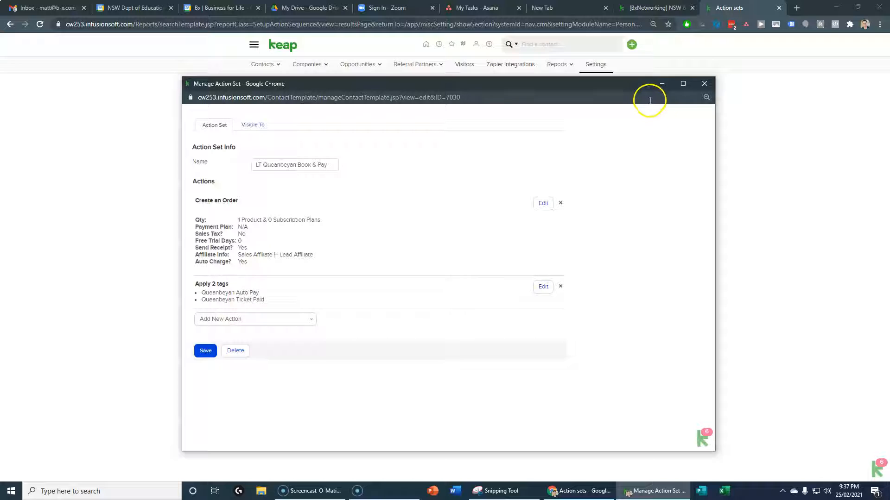
click(543, 203)
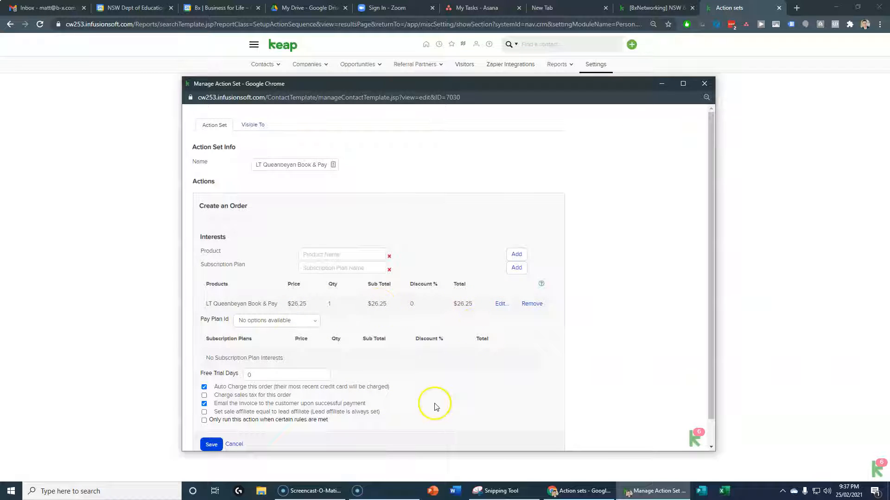
scroll(435, 405, down, 1)
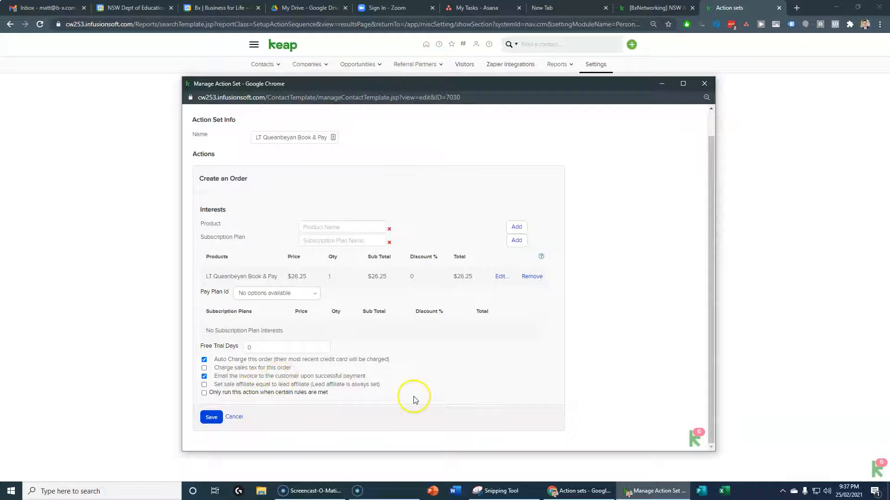
click(704, 83)
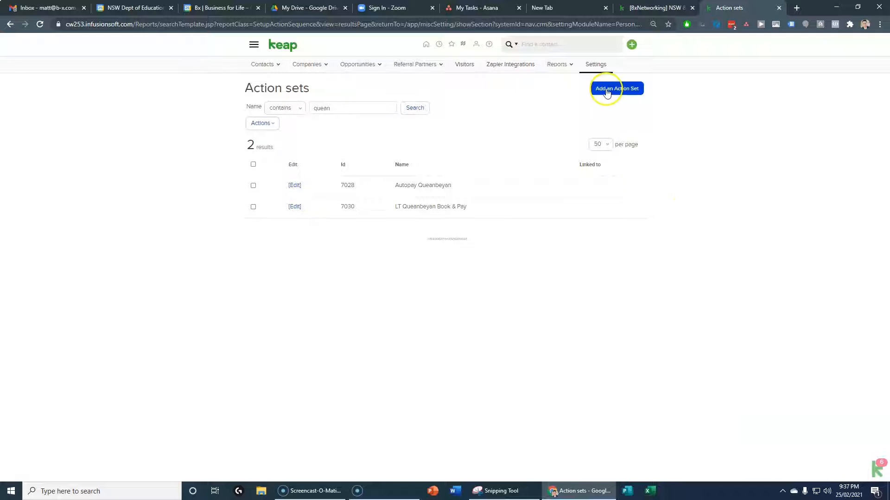
Review the blank action set form and the Autopay Queanbeyan set's available action types and order settings
click(605, 89)
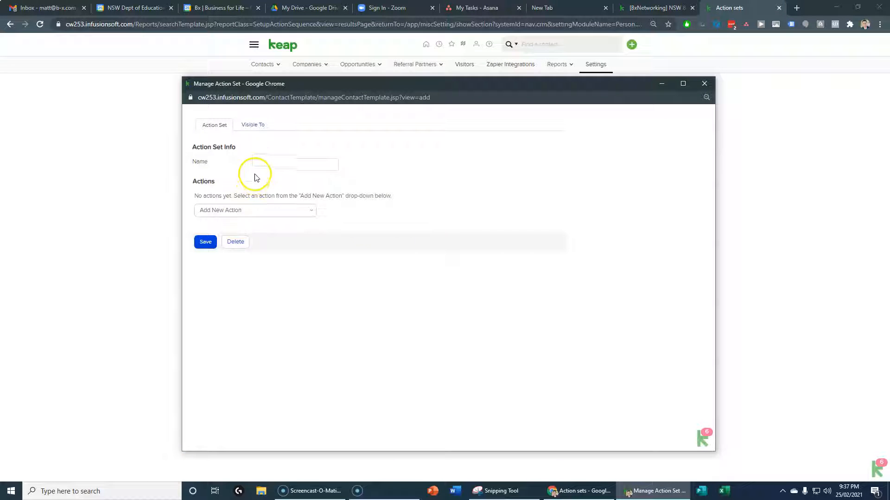
click(703, 84)
click(294, 185)
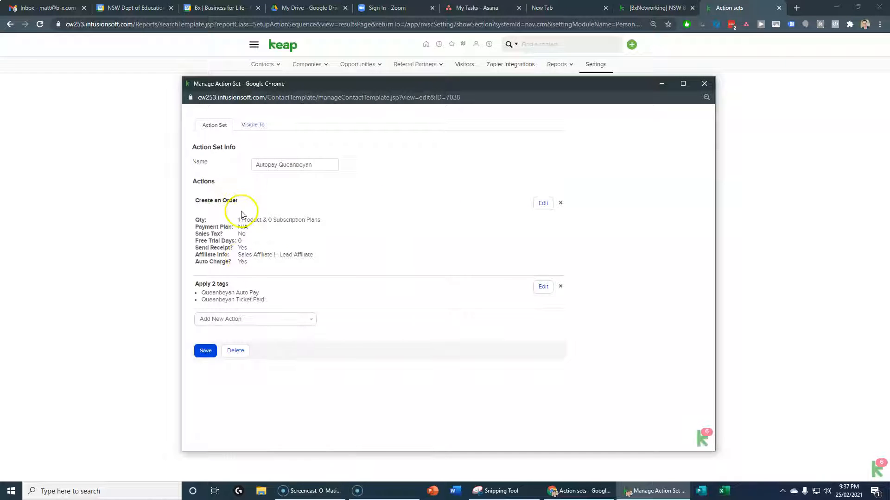
click(251, 323)
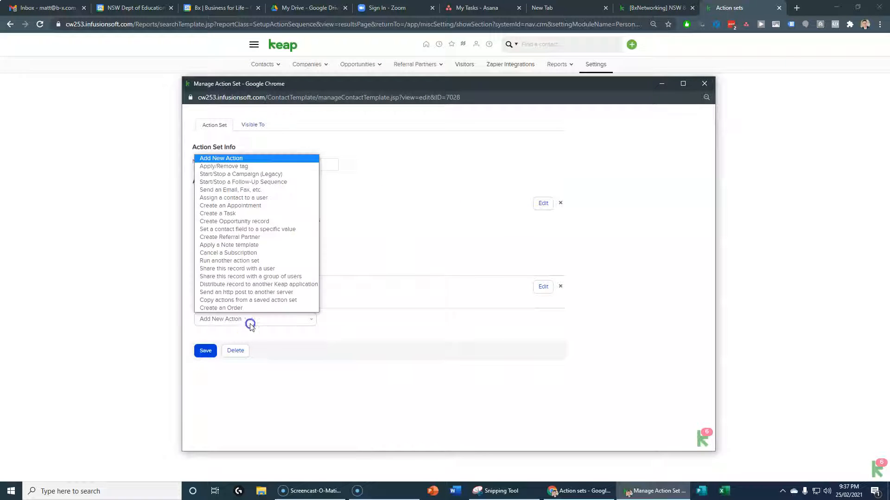
click(388, 263)
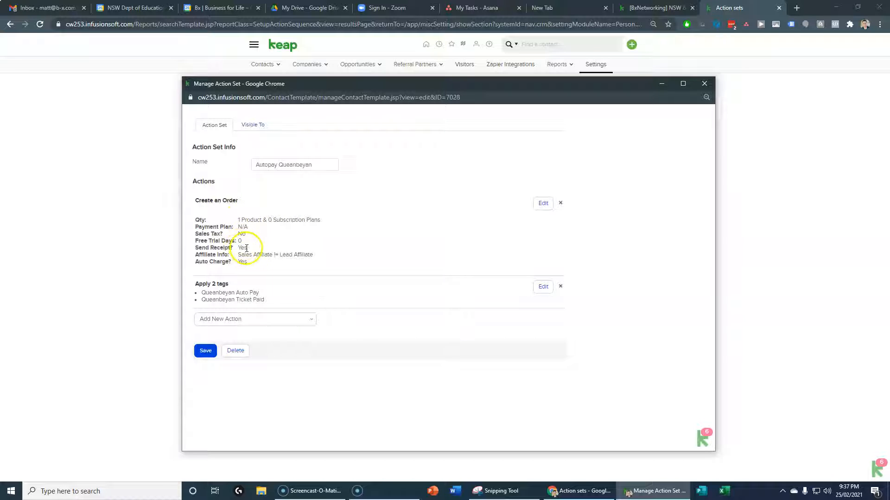
click(543, 203)
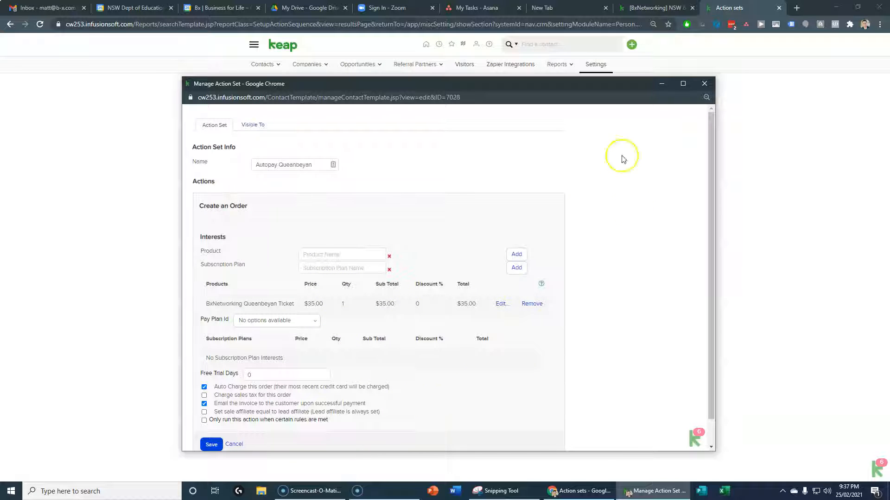
click(704, 83)
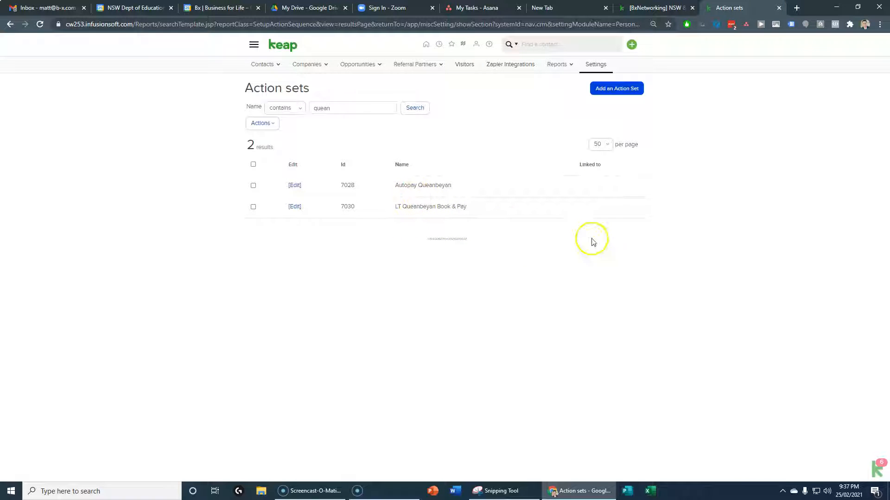
Open the bxnetworking.com WordPress admin dashboard in the blank browser tab
click(658, 8)
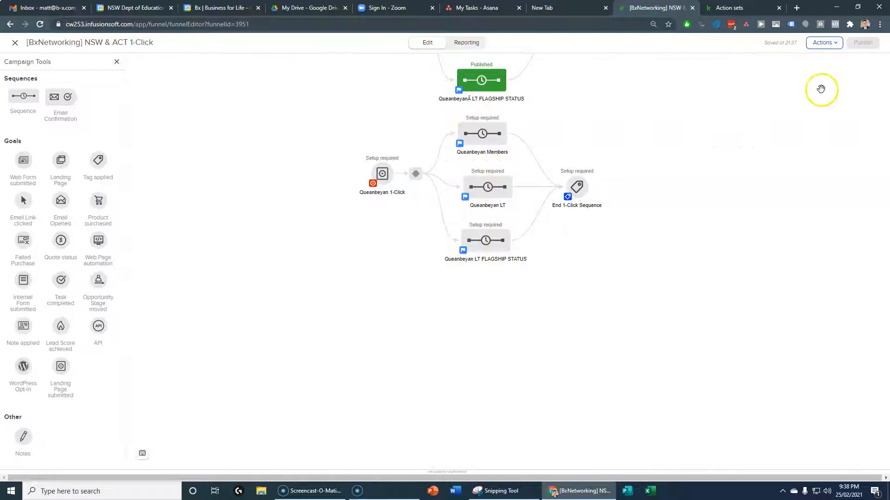
click(564, 7)
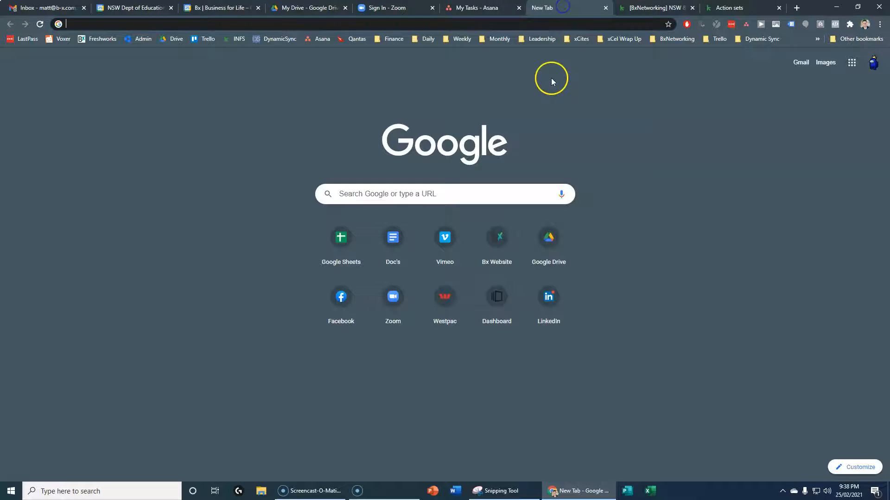
click(191, 22)
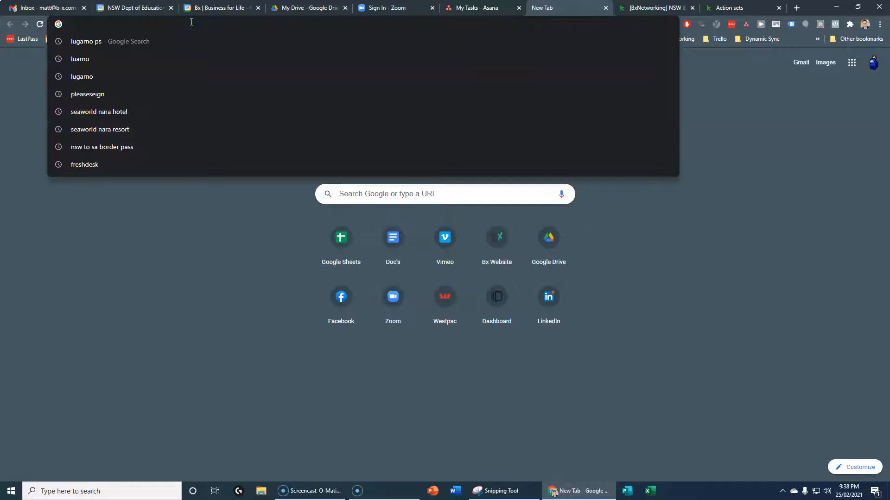
text(bxn)
key(Down)
key(Down)
key(Down)
key(Down)
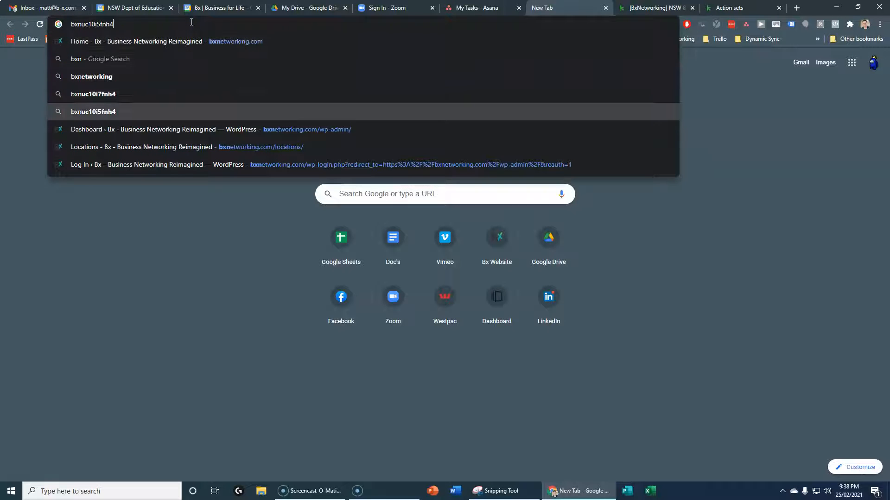
key(Down)
key(Return)
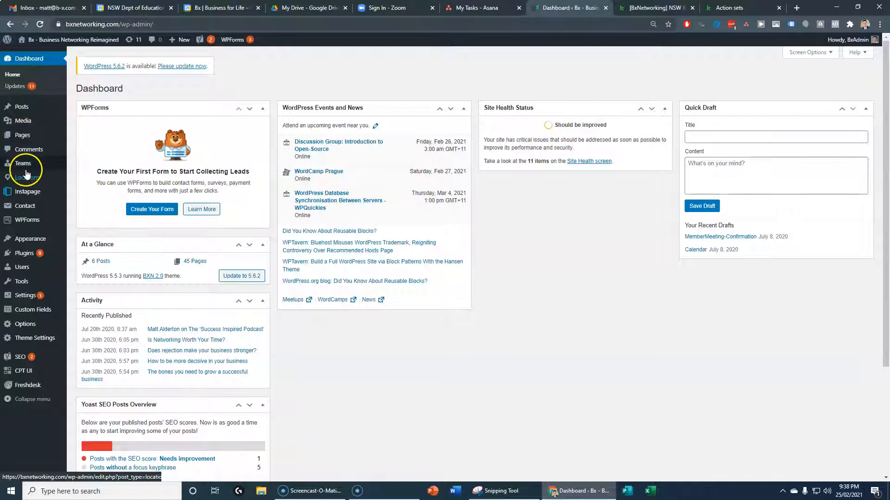
Open the ACT Member Only Meeting Booking Page for editing and bring up its live version in a separate tab
mouse_move(18, 139)
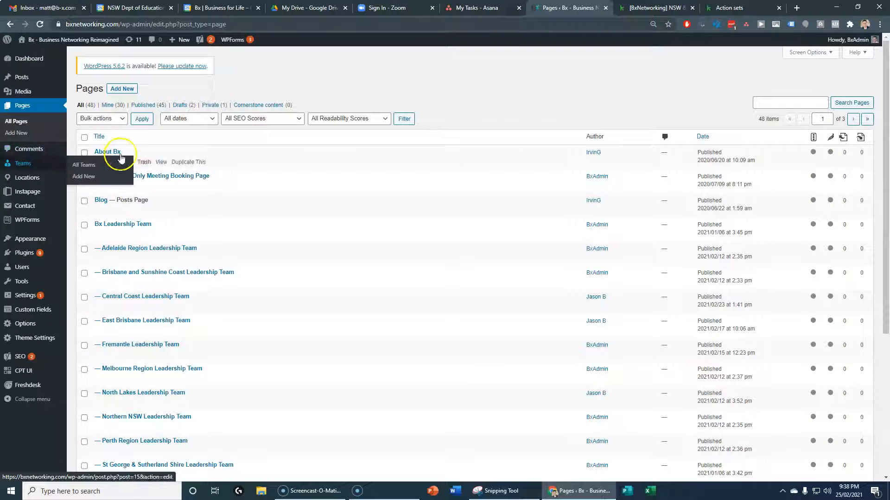
click(154, 178)
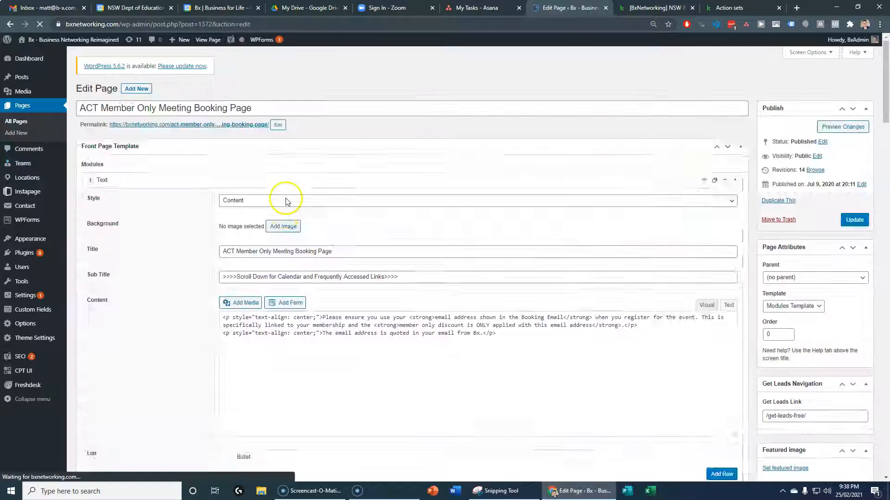
right_click(173, 125)
click(186, 131)
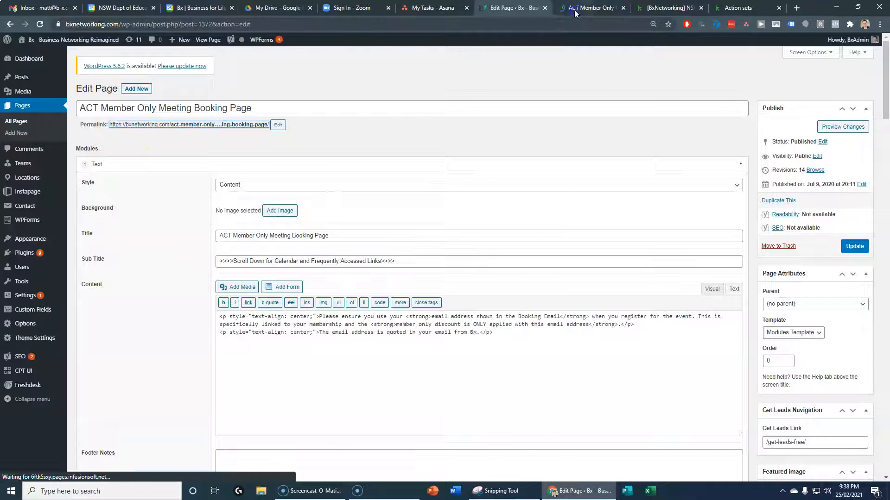
click(574, 14)
Compare the live booking page's intro text and Canberra & Surrounds section with the page's edit form
scroll(253, 320, down, 6)
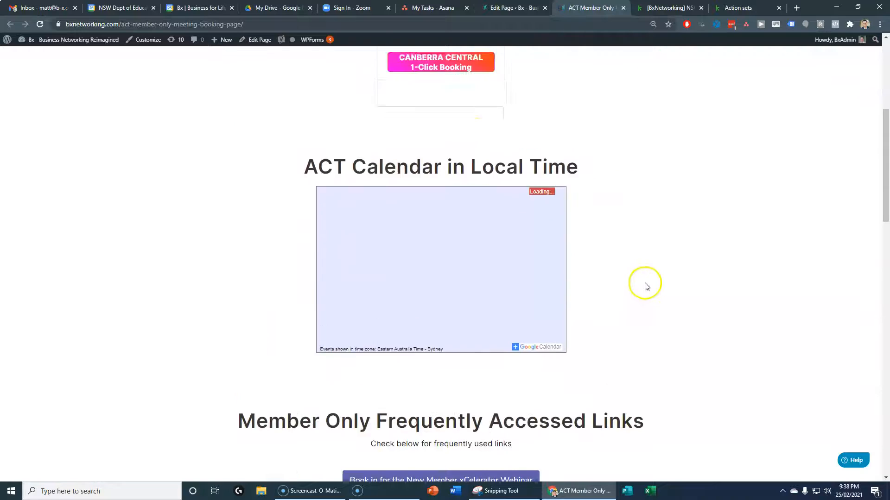
scroll(491, 190, up, 4)
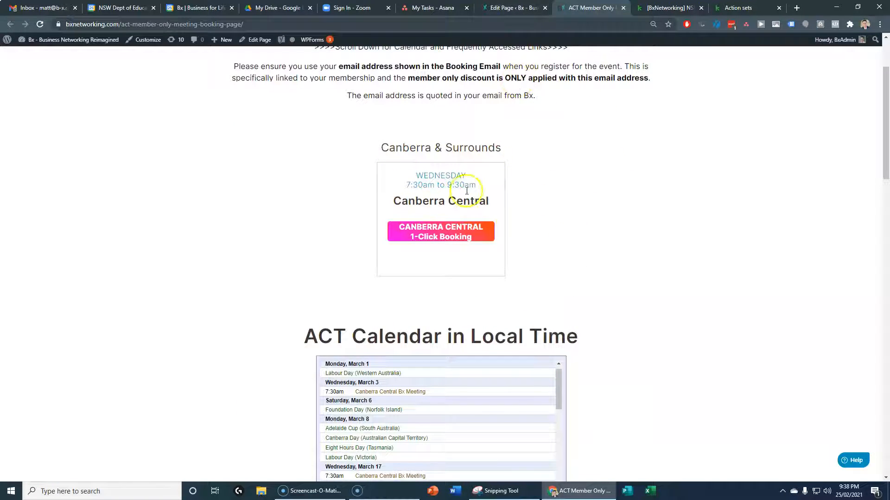
click(505, 8)
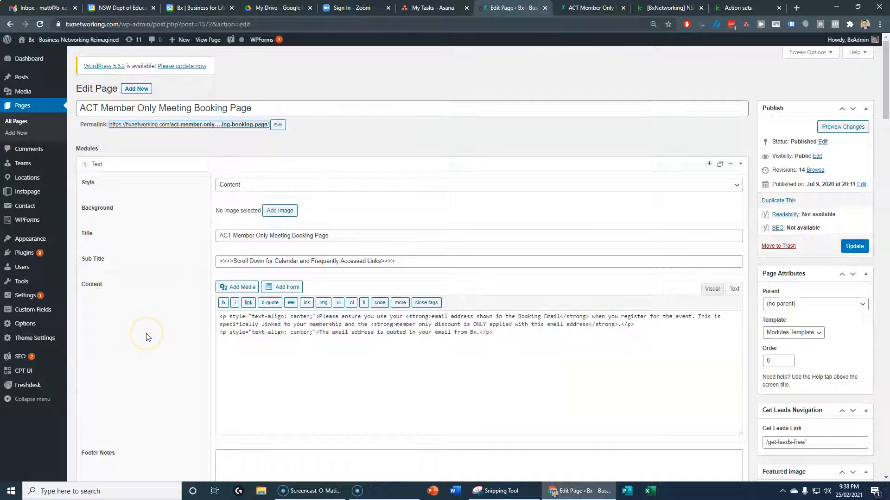
scroll(145, 324, down, 1)
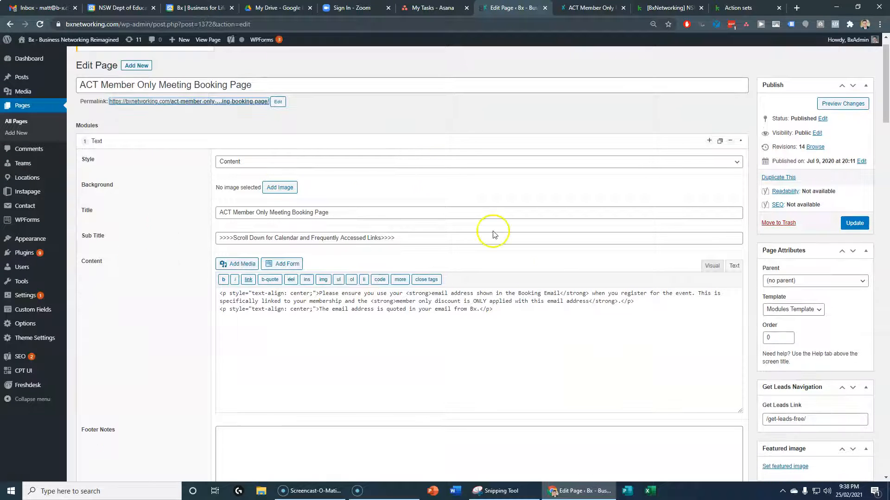
click(593, 9)
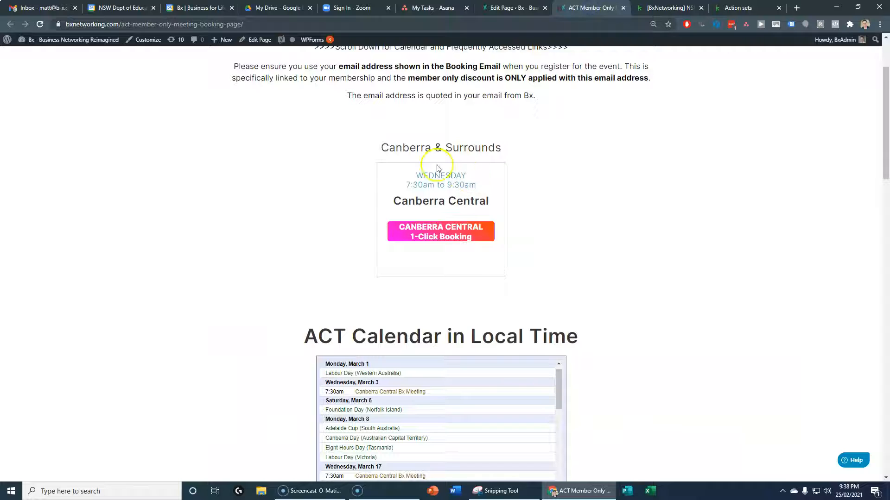
scroll(321, 313, up, 2)
drag(221, 127, 308, 198)
click(603, 204)
click(500, 8)
click(574, 8)
click(515, 8)
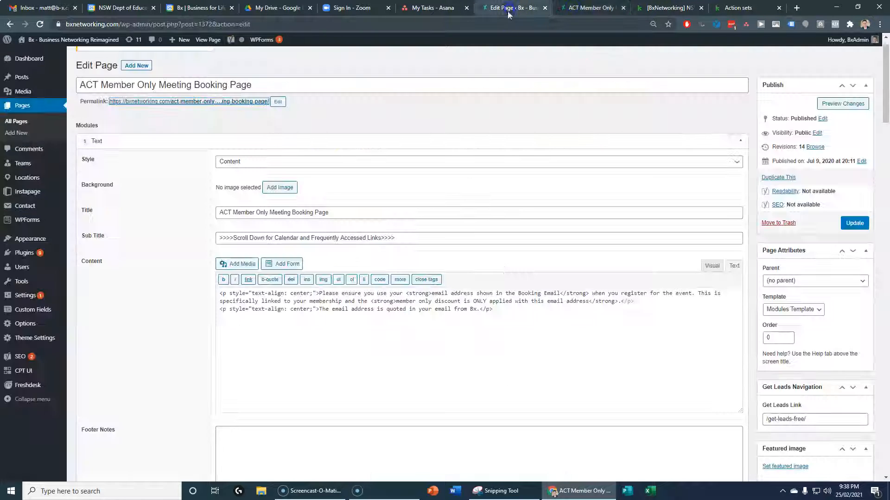
Add four blank rows above the Canberra Central entry in the Canberra & Surrounds Bookings table
scroll(153, 320, down, 10)
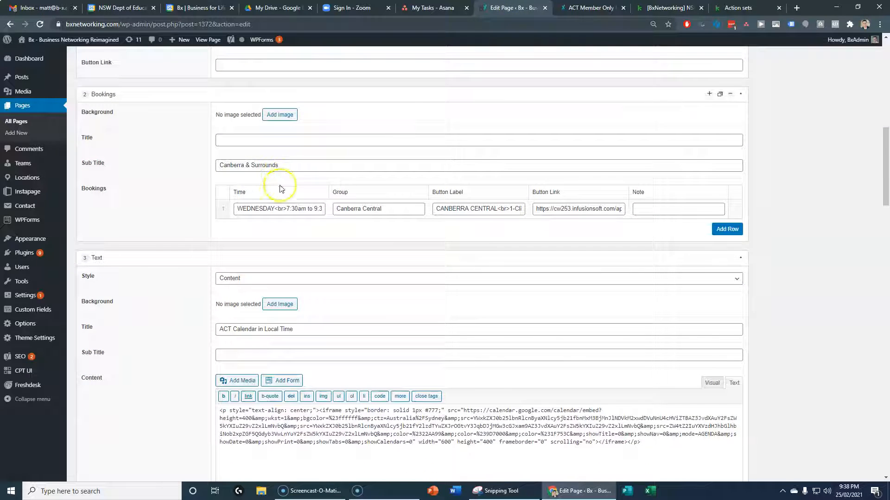
click(736, 207)
click(736, 207)
click(736, 206)
click(736, 207)
Remove the four blank rows from the Canberra & Surrounds Bookings table
click(736, 211)
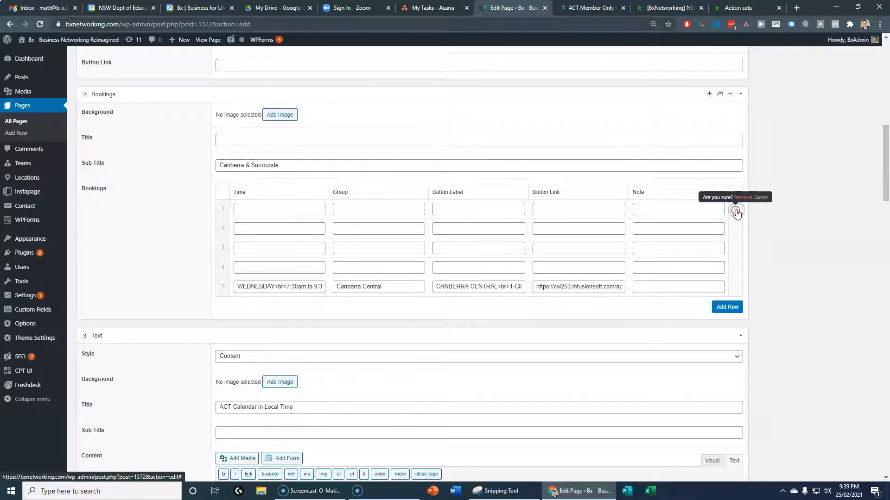
click(736, 207)
click(736, 207)
click(736, 207)
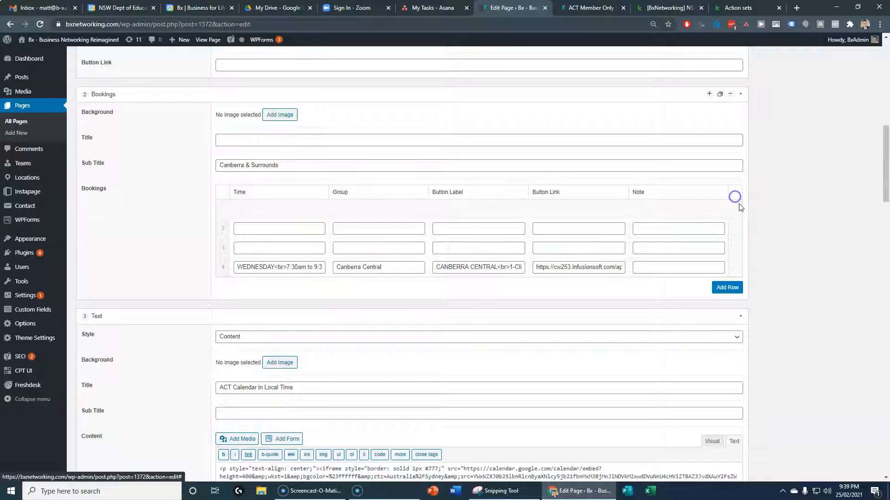
click(737, 211)
click(738, 212)
click(738, 212)
click(736, 206)
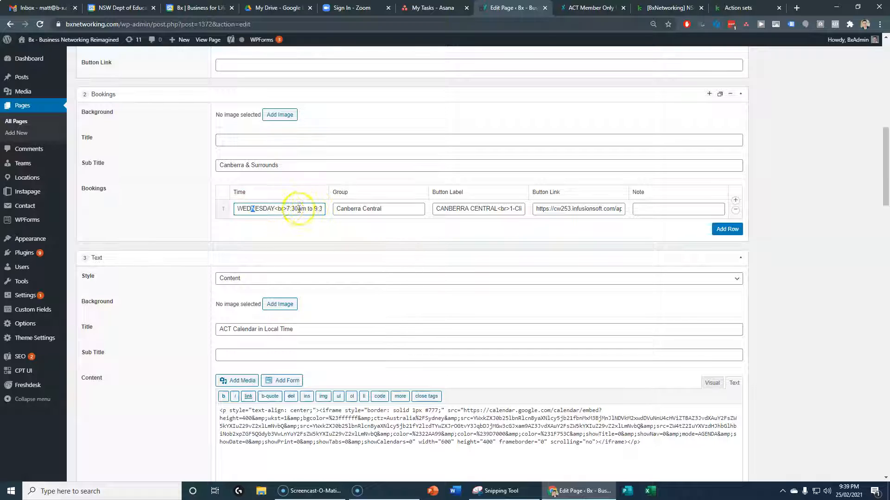
Review the Canberra Central booking row's group, button label and full button link
click(339, 208)
click(447, 205)
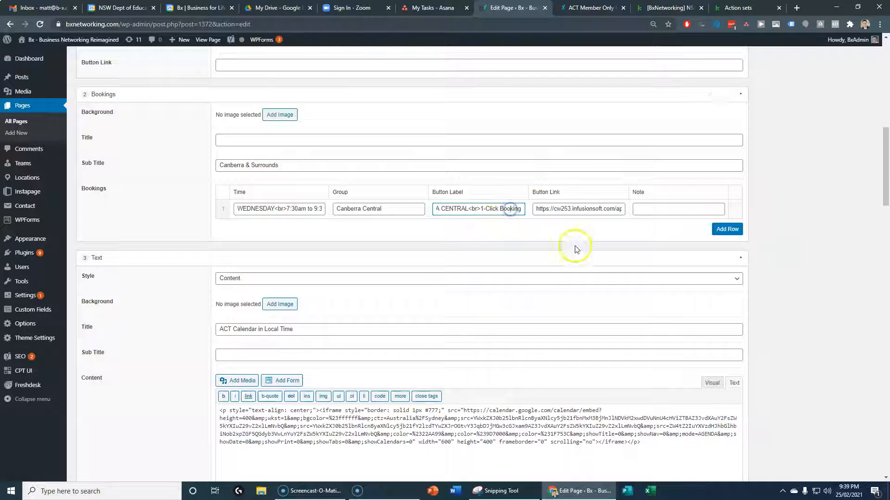
click(573, 207)
drag(537, 208, 622, 204)
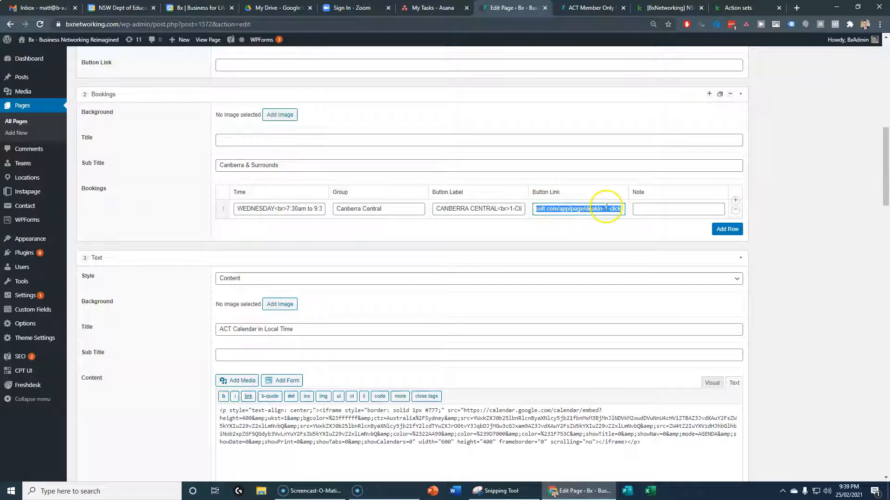
click(600, 208)
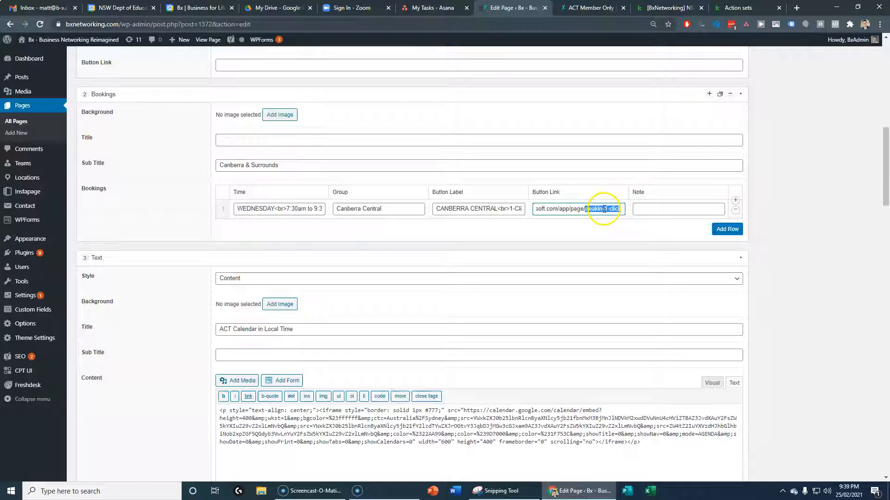
Open the Queanbeyan 1-Click landing page in the campaign and review its code options and hosted page URLs
click(665, 8)
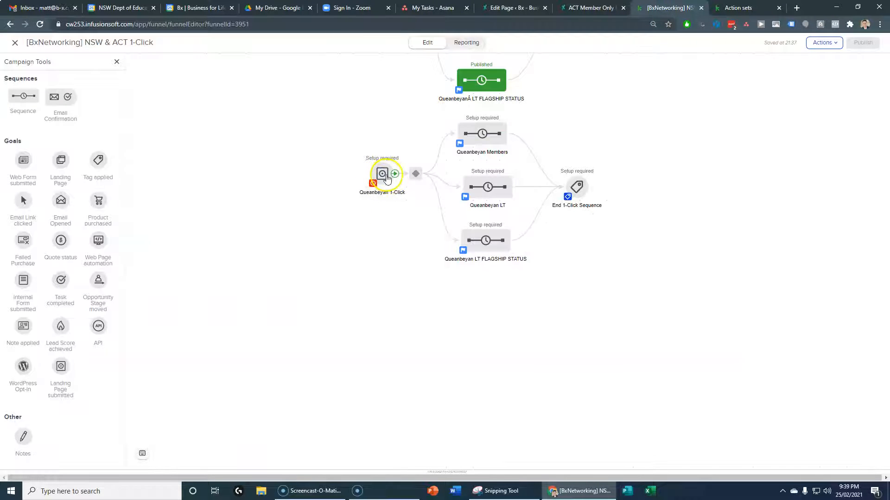
double_click(387, 179)
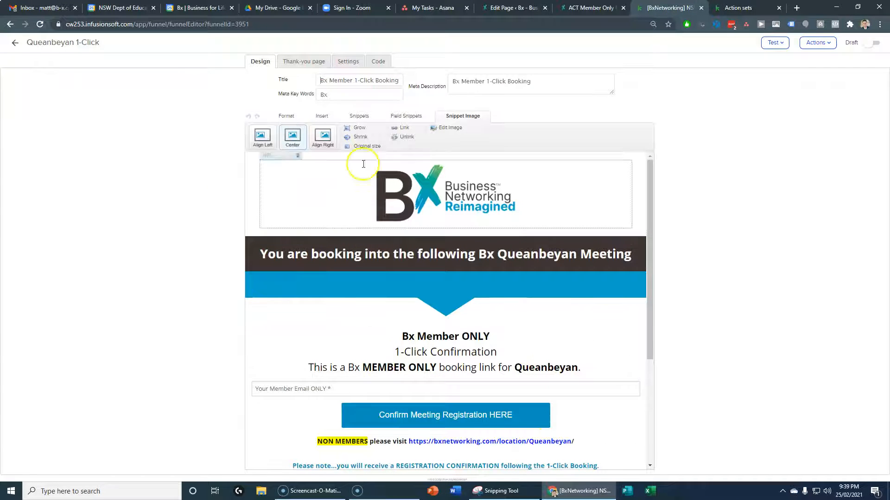
click(378, 62)
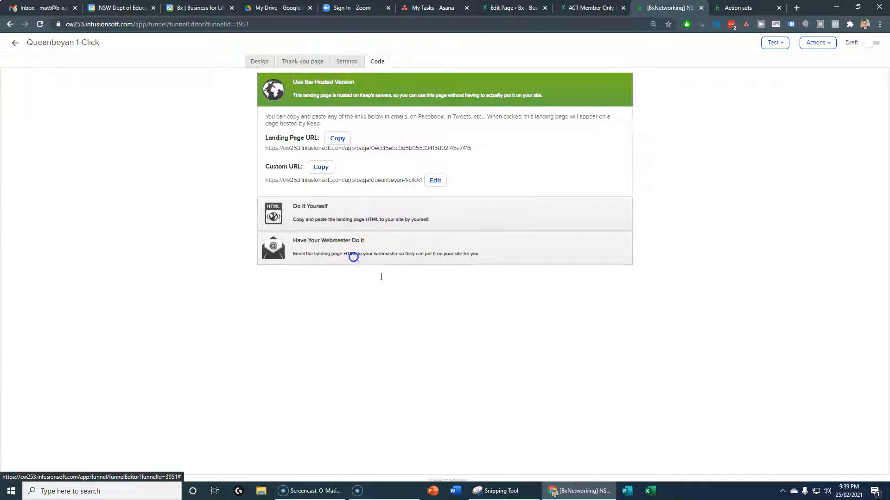
click(354, 260)
click(329, 123)
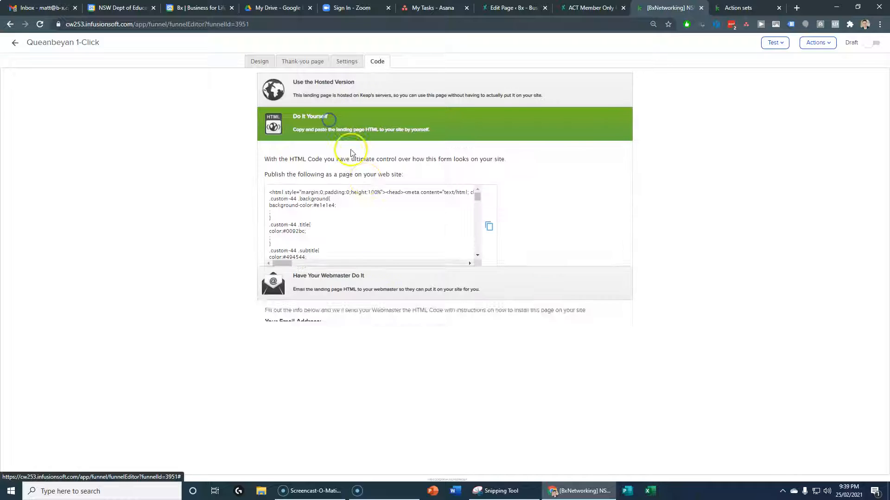
click(340, 88)
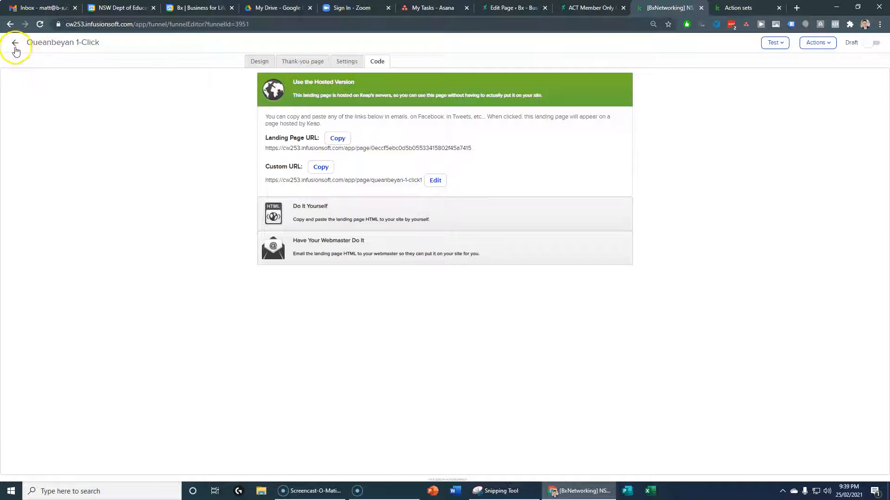
Return to editing the ACT booking page, add a new Bookings module and move it below the Canberra & Surrounds module
click(737, 8)
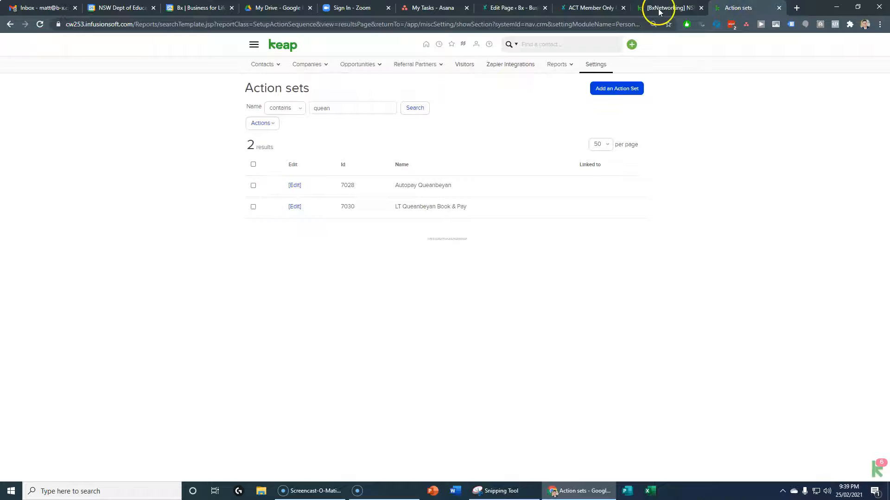
click(592, 8)
click(505, 9)
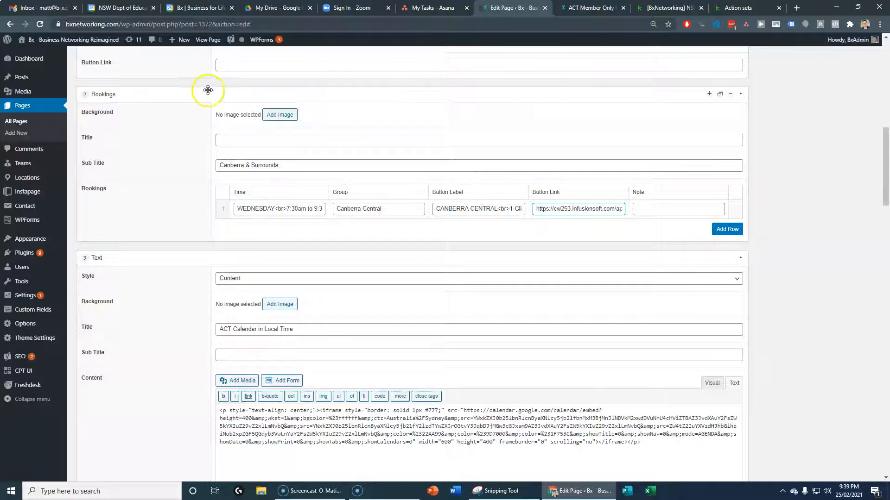
click(709, 95)
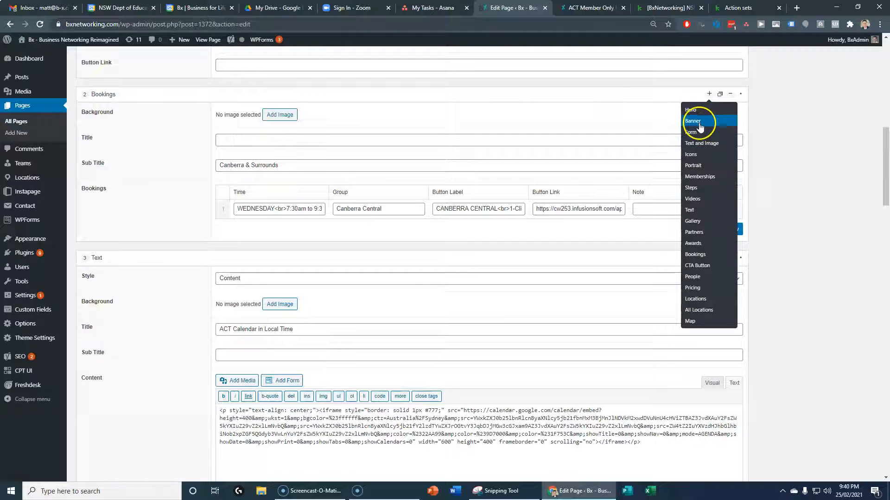
click(695, 255)
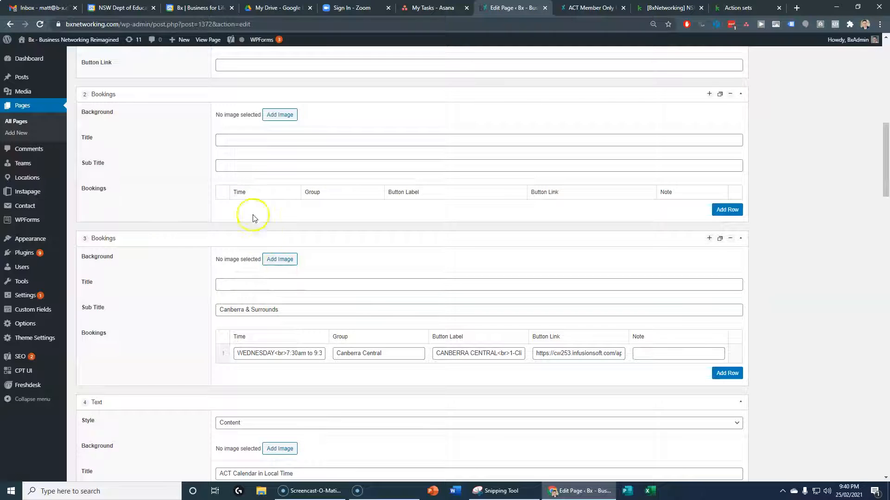
drag(417, 95, 428, 283)
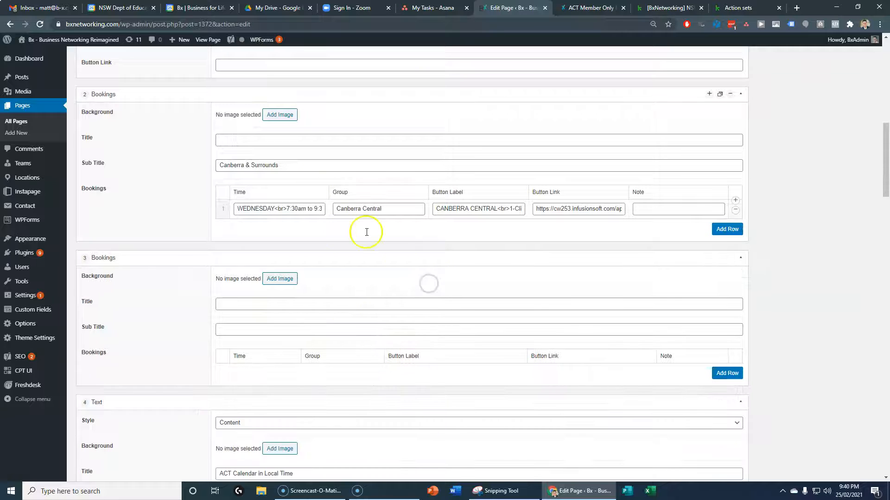
Delete the empty Bookings module below Canberra & Surrounds and look over the page's remaining modules
click(729, 258)
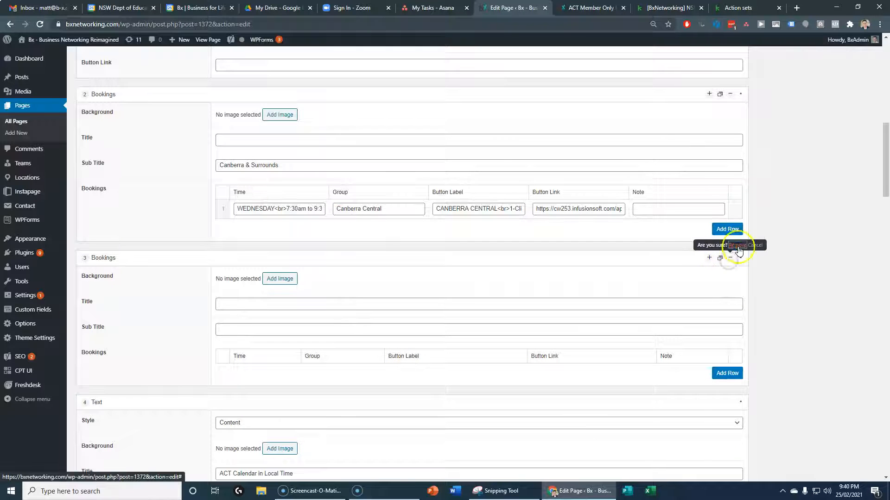
click(737, 245)
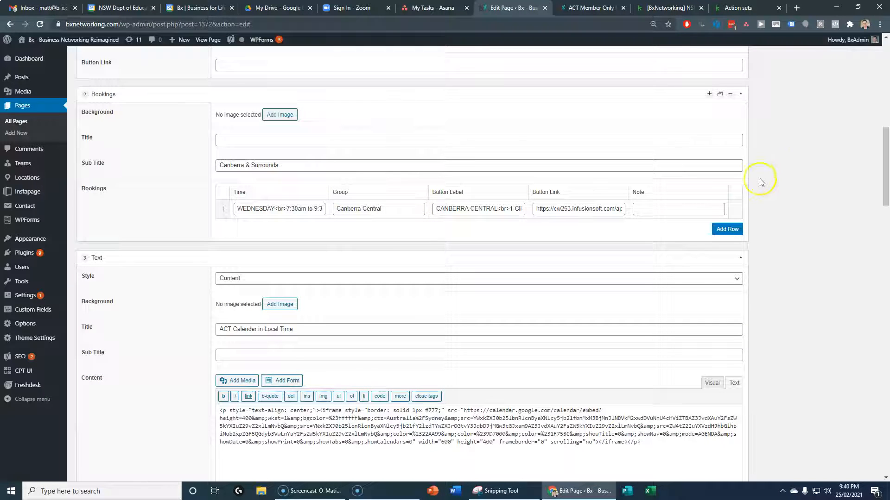
scroll(776, 299, down, 3)
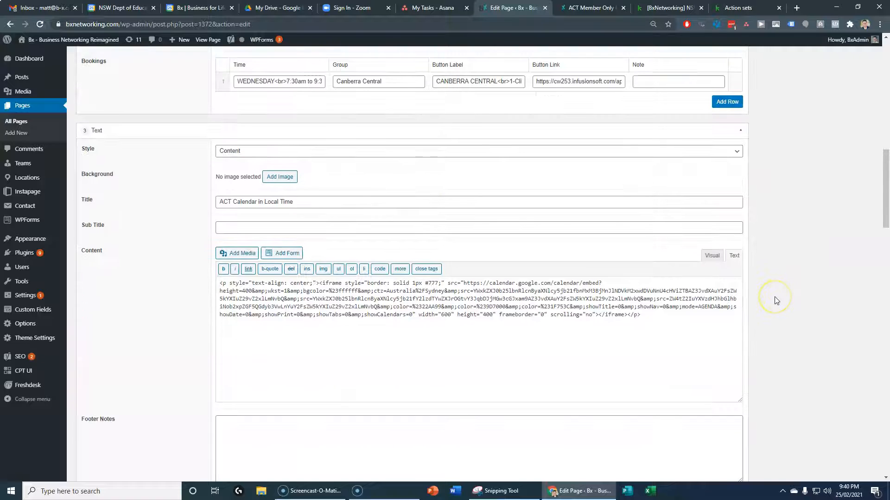
scroll(769, 303, up, 10)
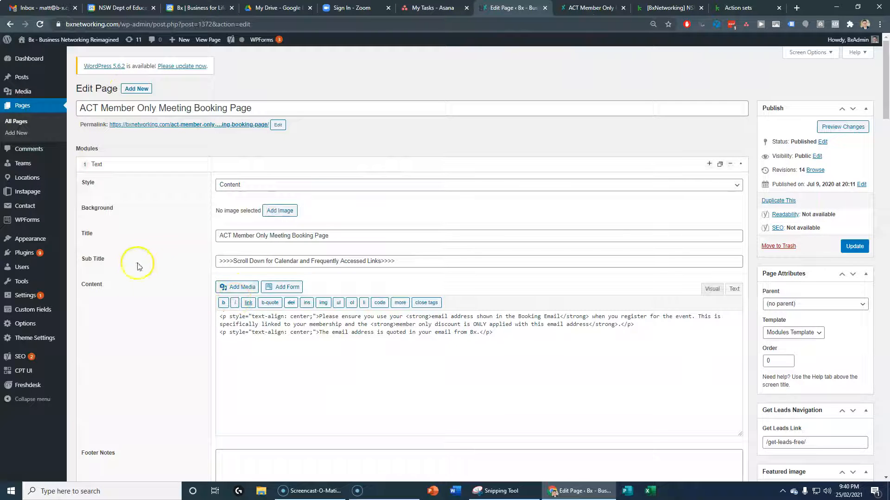
Leave the ACT booking page editor without saving and return to the list of pages
scroll(368, 192, down, 3)
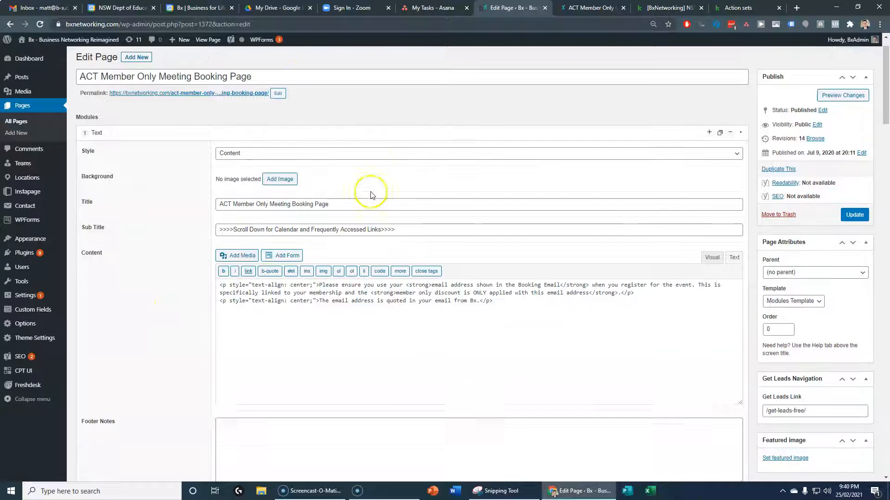
scroll(149, 206, up, 3)
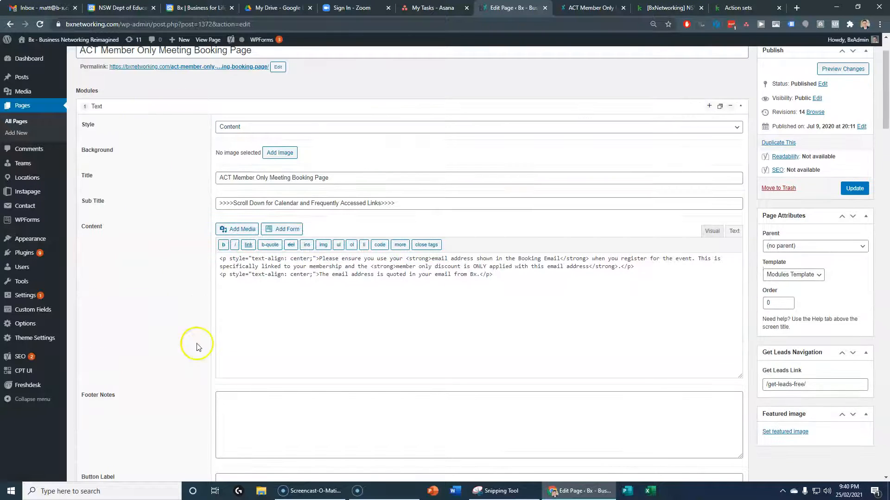
click(10, 24)
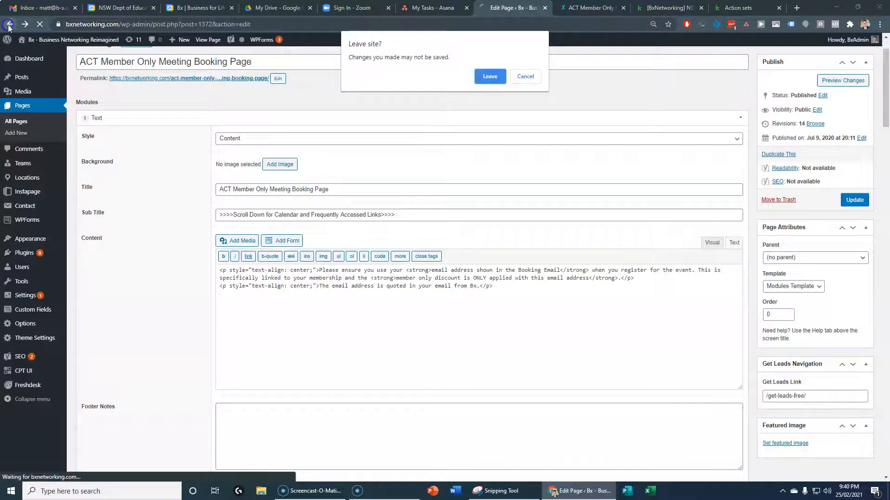
click(490, 77)
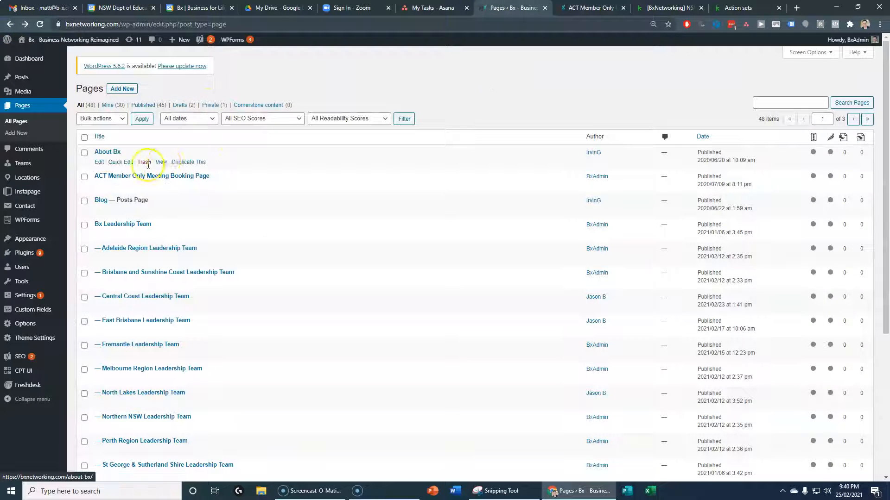
Search the pages for "Member Only Meeting Booking Page" and open the NSW Member Only Meeting Booking Page for editing
drag(211, 177, 137, 174)
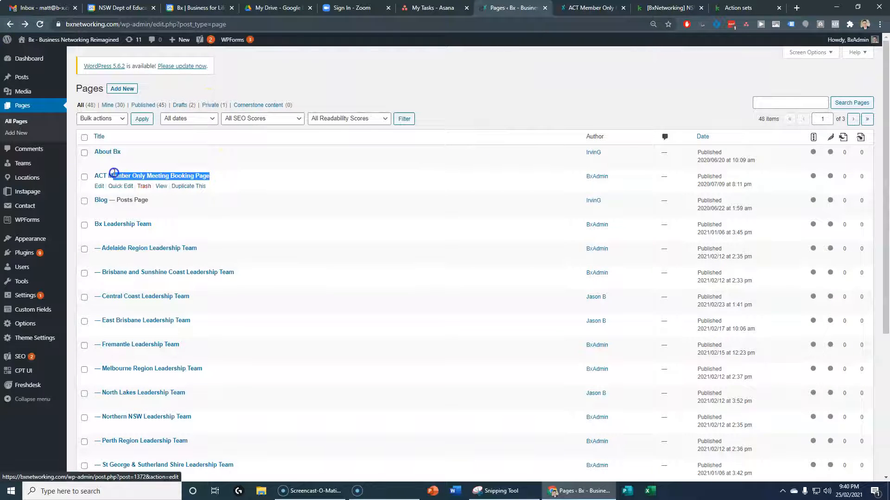
key(ctrl+c)
click(797, 103)
key(ctrl+v)
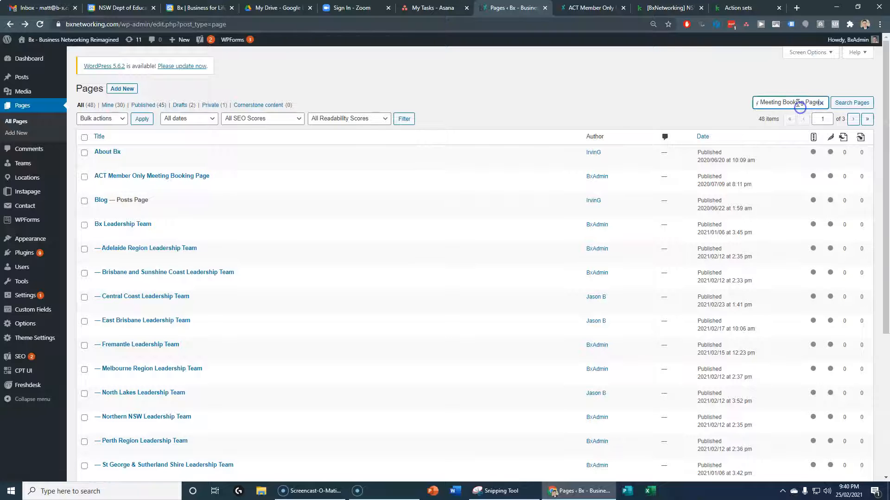
key(Return)
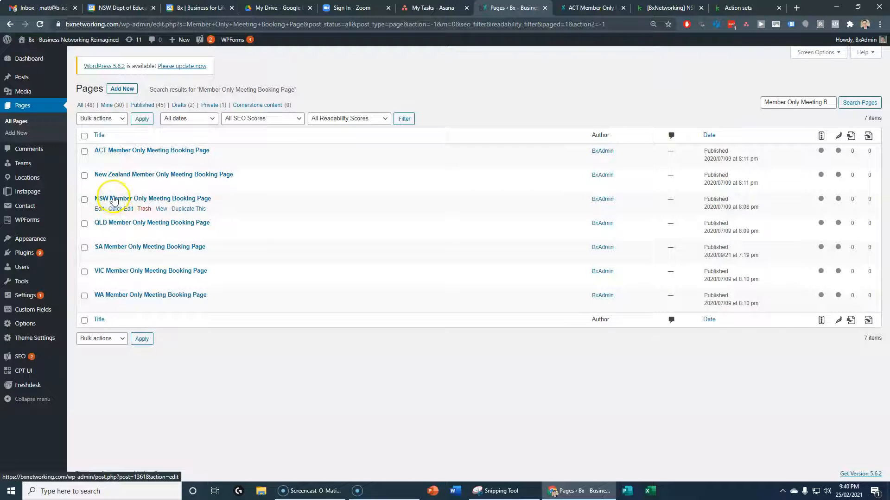
click(99, 209)
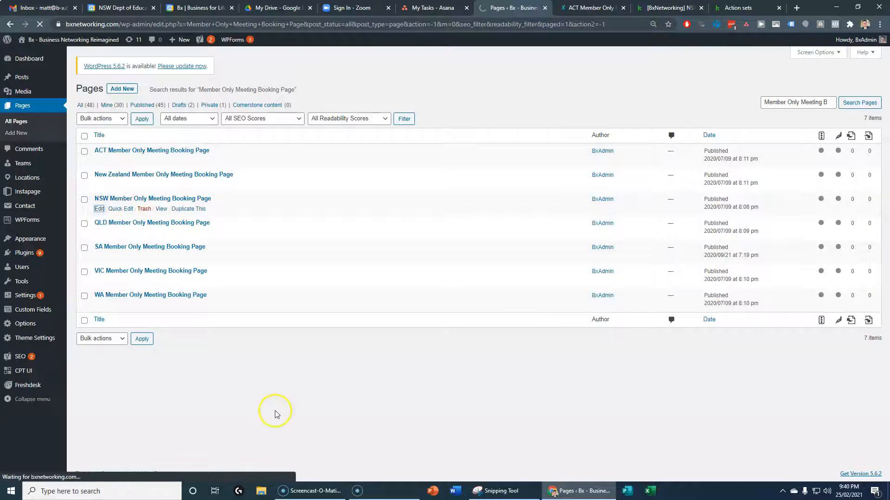
Review the Week A Sydney & Surrounds Bookings module, including the line-break tag in its subtitle
scroll(151, 369, down, 10)
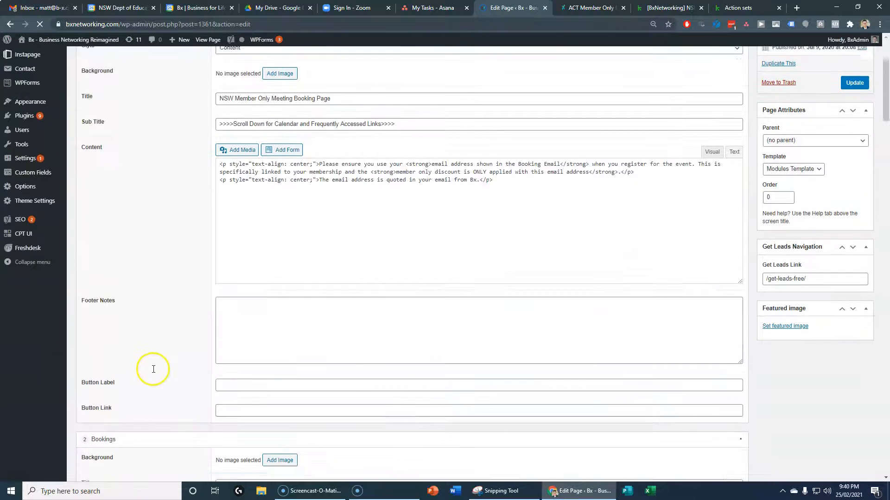
scroll(173, 232, up, 2)
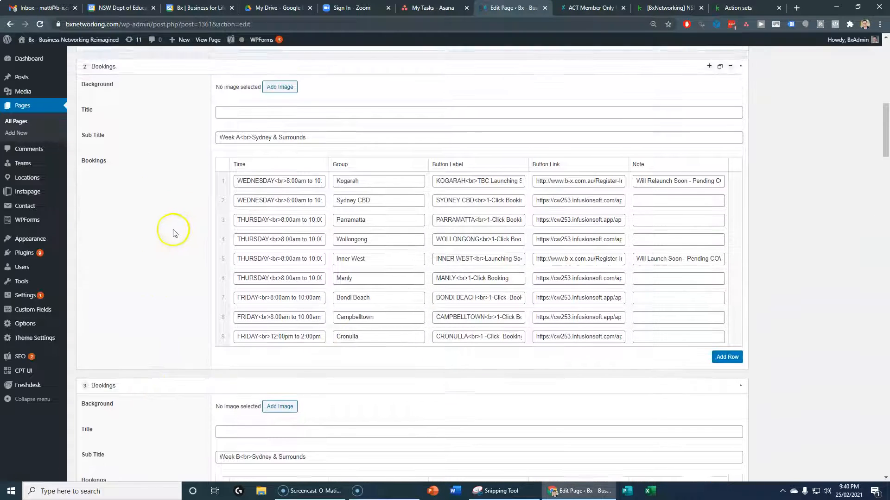
click(248, 184)
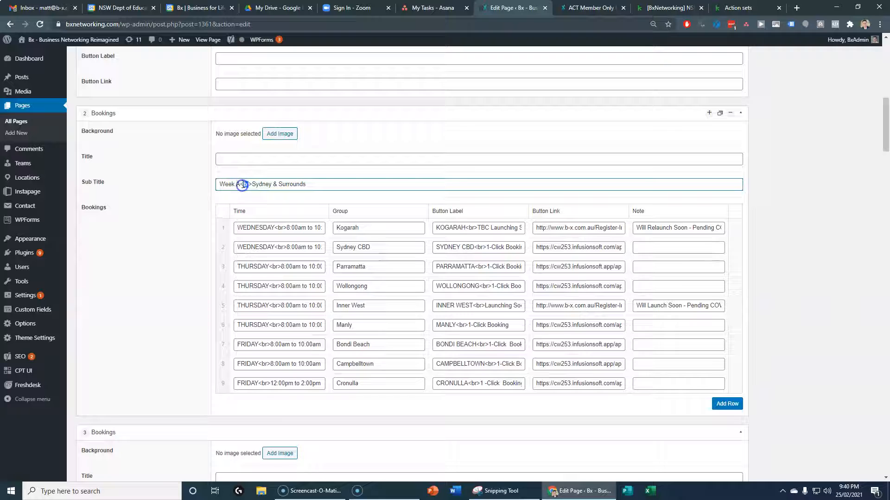
scroll(306, 162, up, 15)
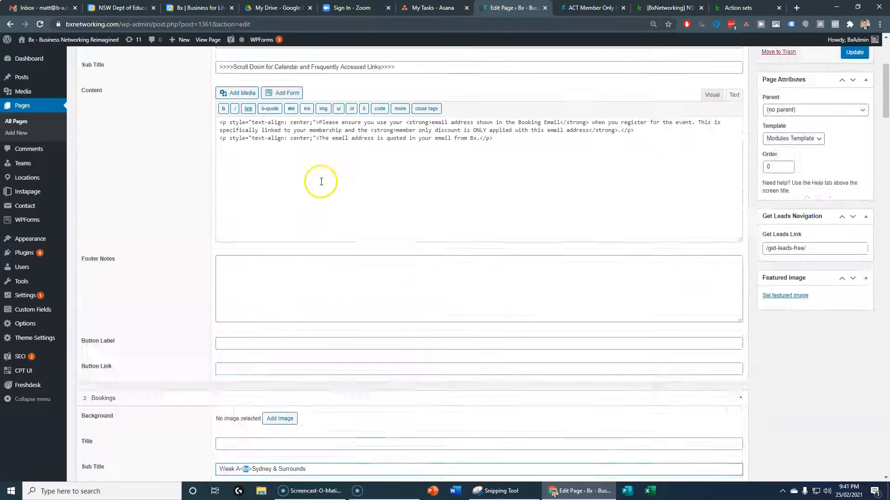
Open the live NSW booking page in a new tab and review its booking sections from Week A through Canberra & Surrounds
right_click(242, 127)
right_click(251, 125)
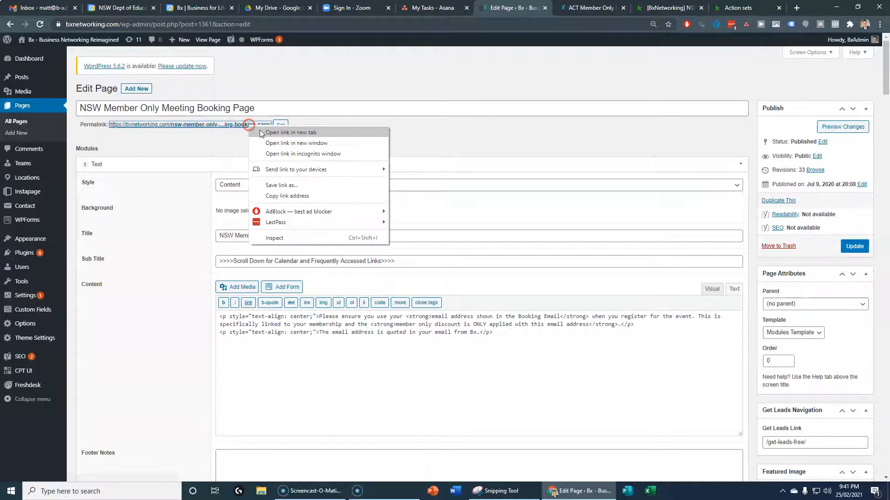
click(265, 133)
click(547, 8)
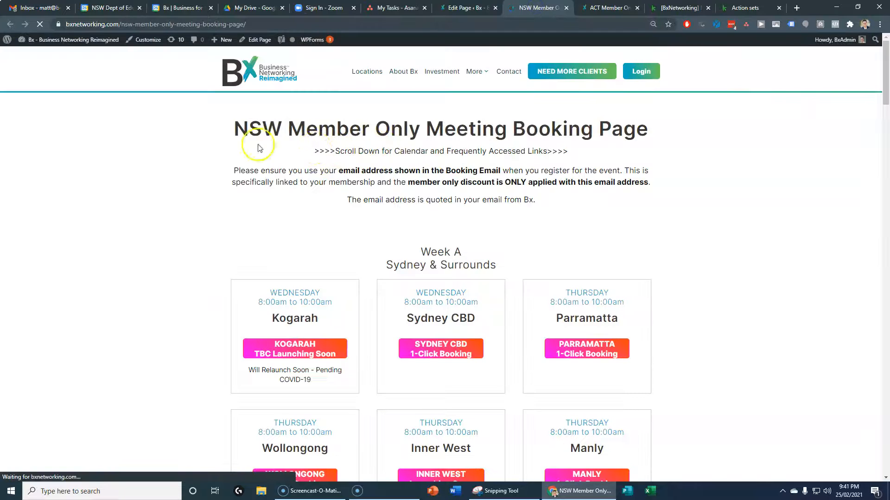
scroll(413, 251, down, 1)
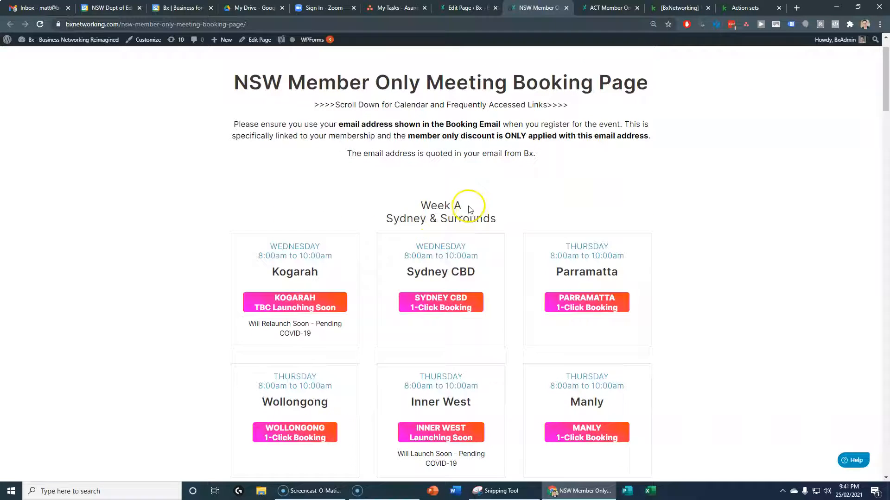
scroll(699, 290, down, 3)
scroll(718, 342, down, 7)
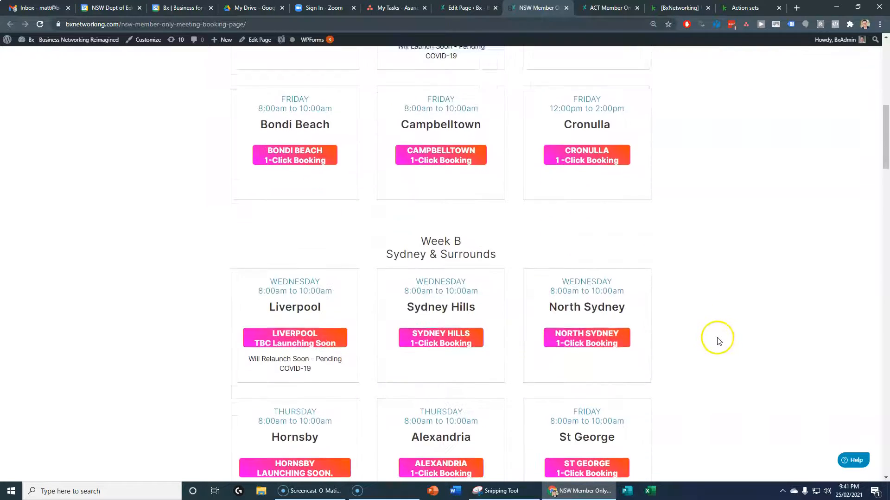
scroll(689, 341, down, 11)
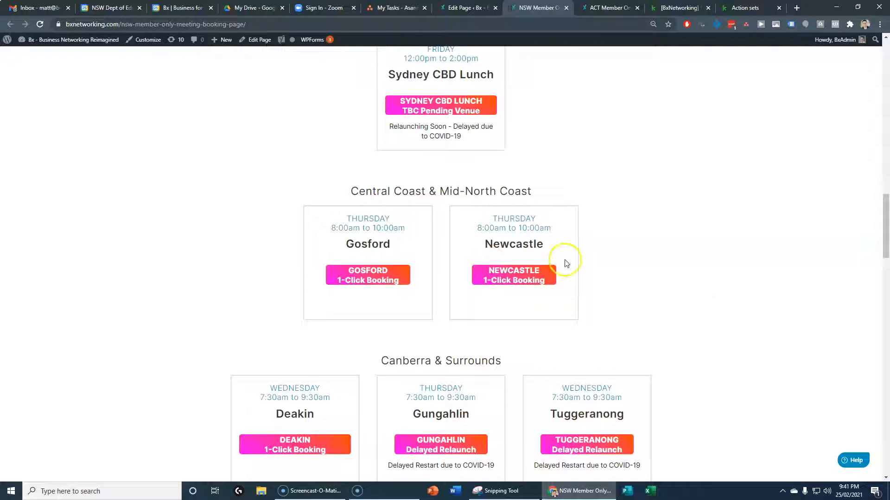
scroll(705, 282, down, 5)
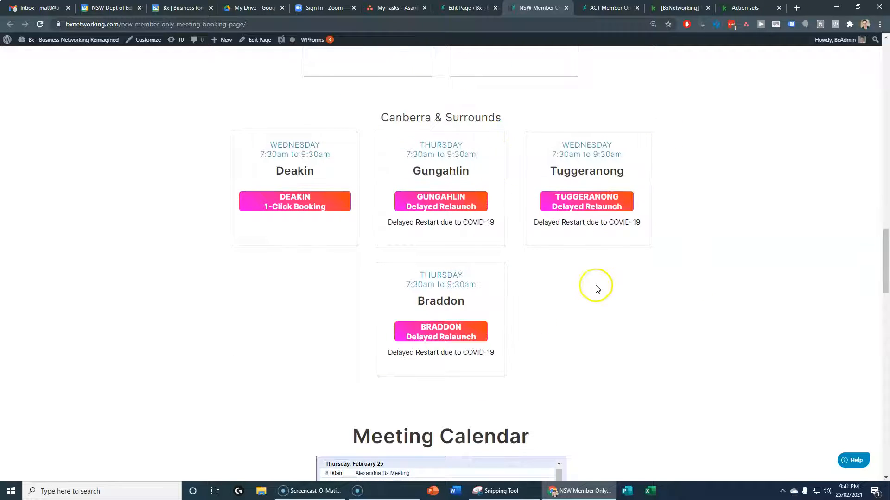
scroll(572, 307, down, 1)
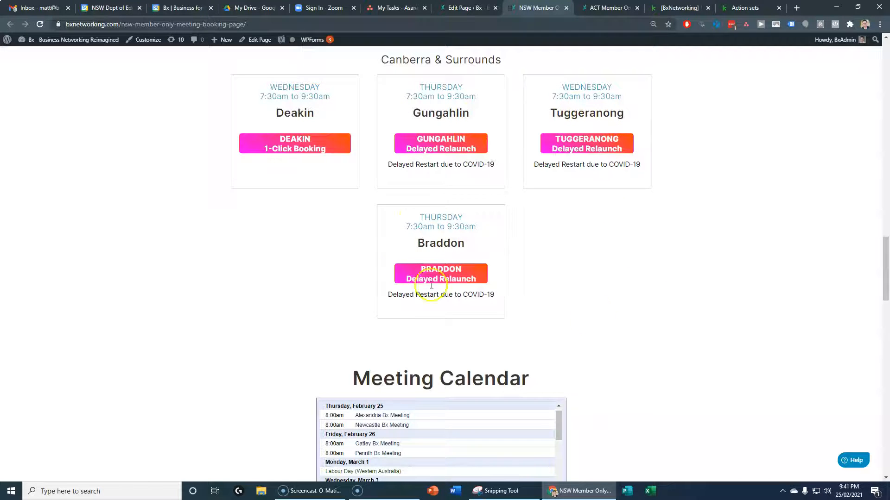
scroll(647, 342, up, 7)
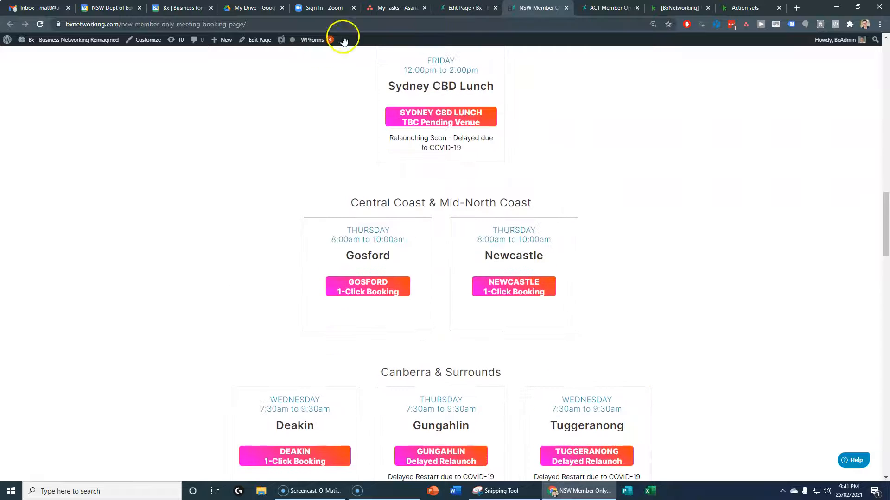
Return to editing the NSW booking page and delete its Canberra & Surrounds Bookings module
click(460, 9)
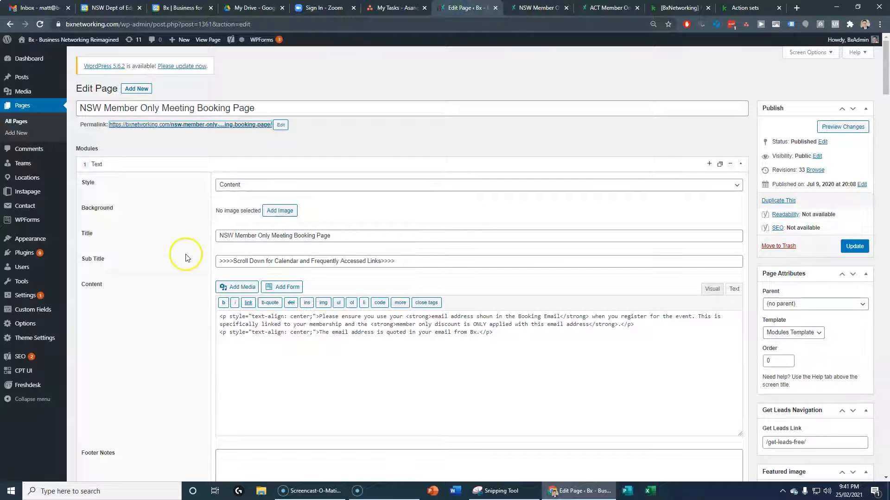
scroll(185, 258, down, 20)
scroll(171, 308, down, 5)
scroll(158, 280, down, 4)
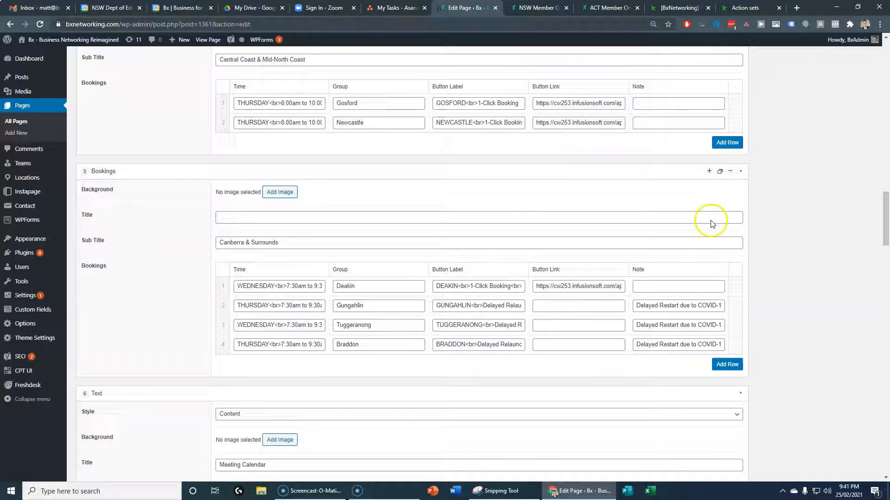
click(730, 171)
click(737, 158)
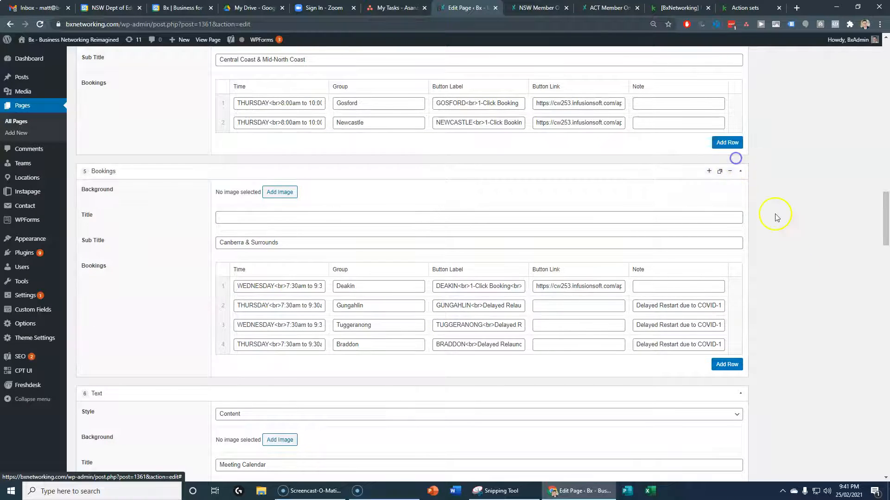
Set the embedded Google calendar's width to 1000 in the Meeting Calendar text module
scroll(186, 320, down, 2)
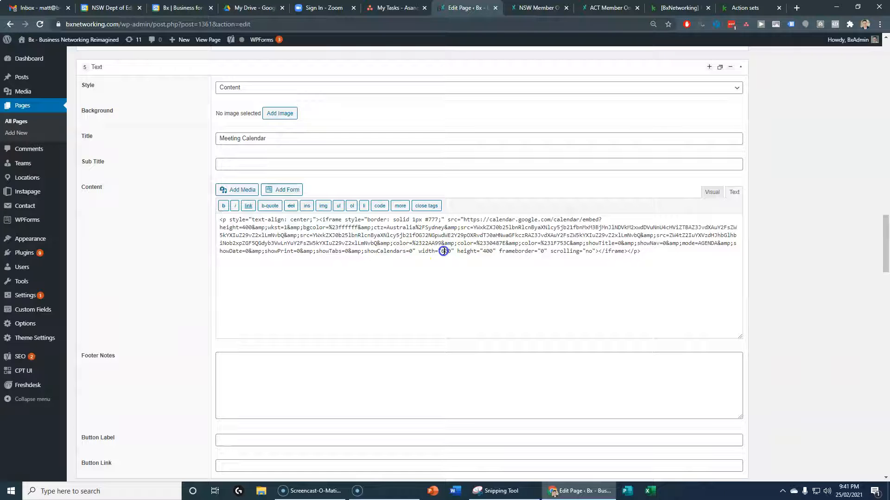
key(BackSpace)
text(10)
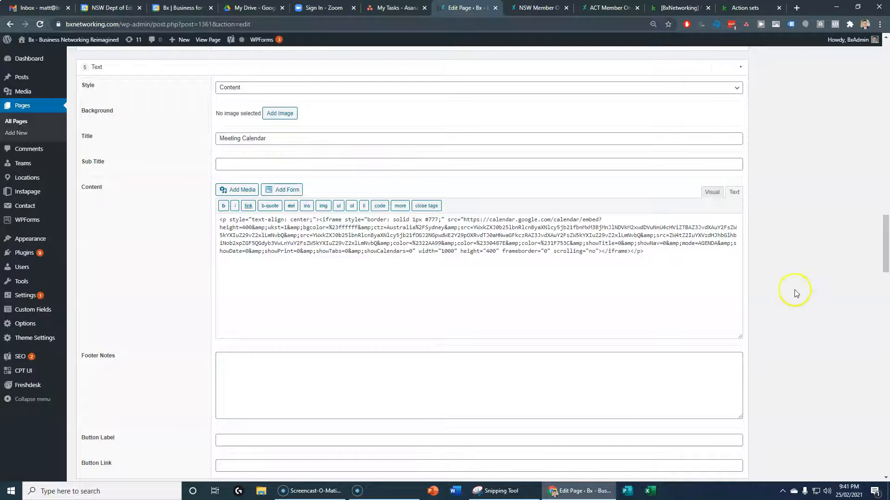
Check the Meeting Calendar section on the live NSW page, then save the edited NSW booking page
scroll(677, 304, up, 6)
click(537, 7)
scroll(337, 278, down, 5)
scroll(220, 311, down, 9)
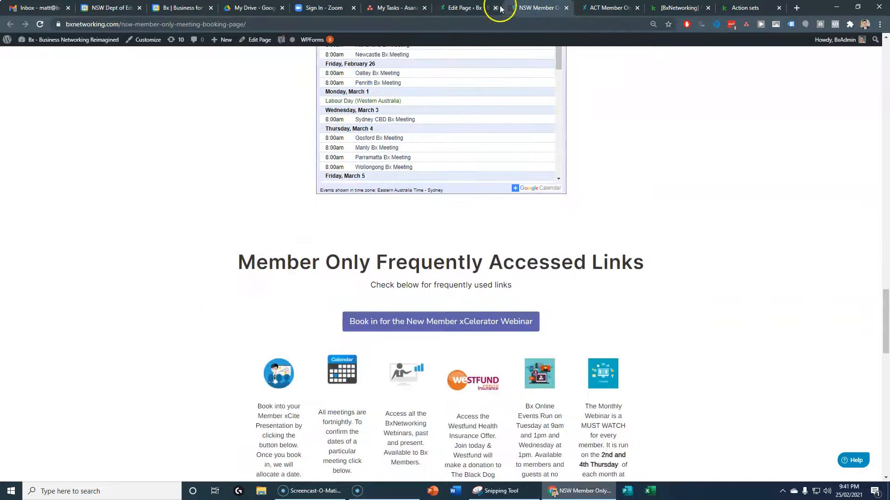
click(501, 9)
scroll(835, 292, up, 6)
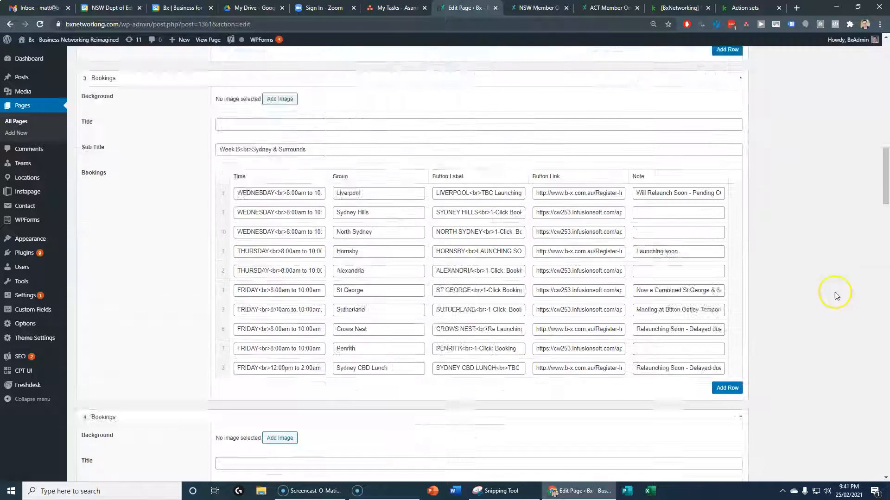
scroll(835, 292, up, 15)
click(855, 246)
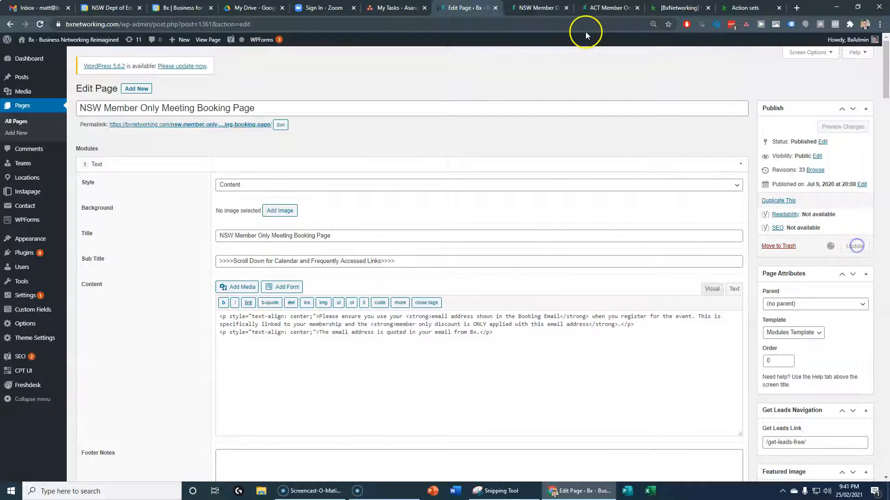
Reload the live NSW booking page and review its Meeting Calendar, Frequently Accessed Links and booking sections
click(528, 8)
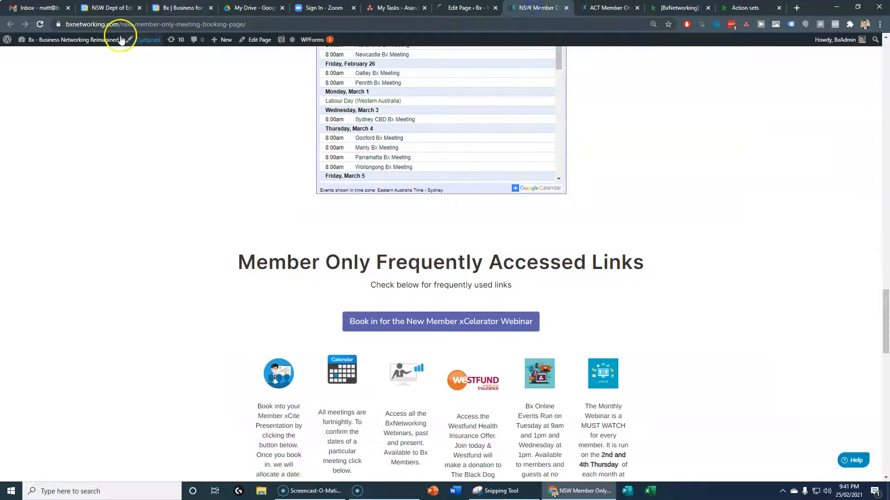
click(39, 26)
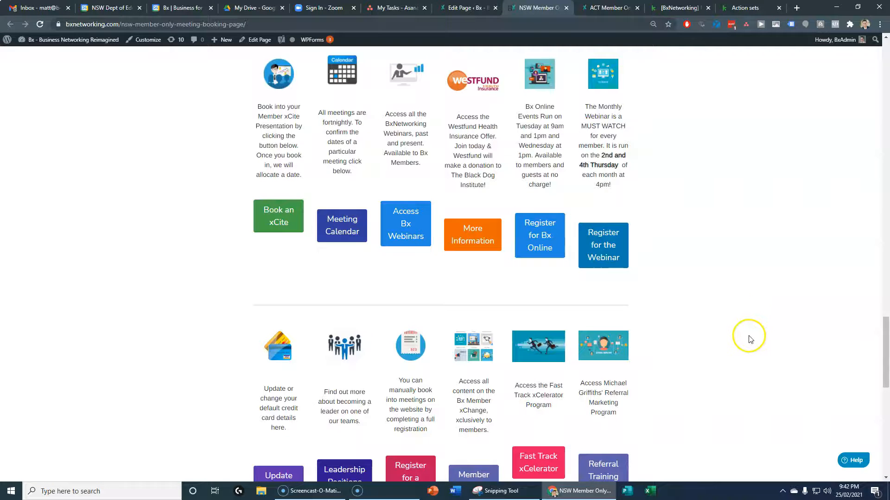
scroll(749, 339, up, 10)
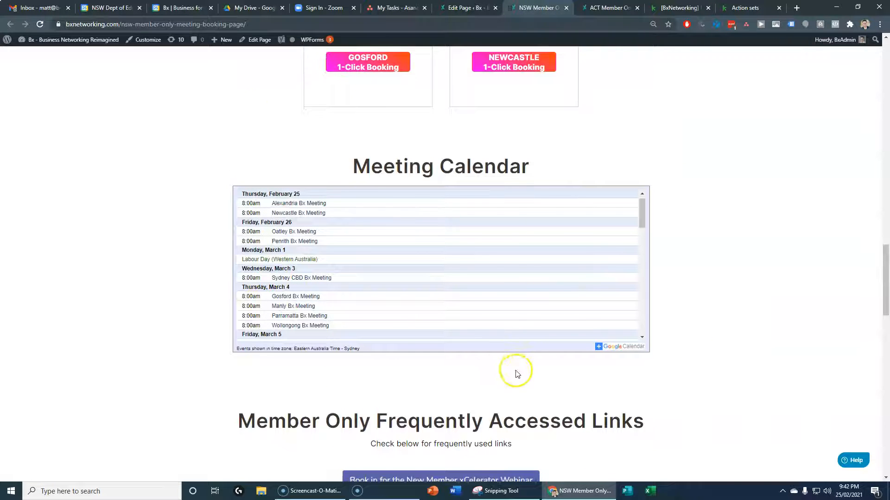
scroll(517, 374, down, 5)
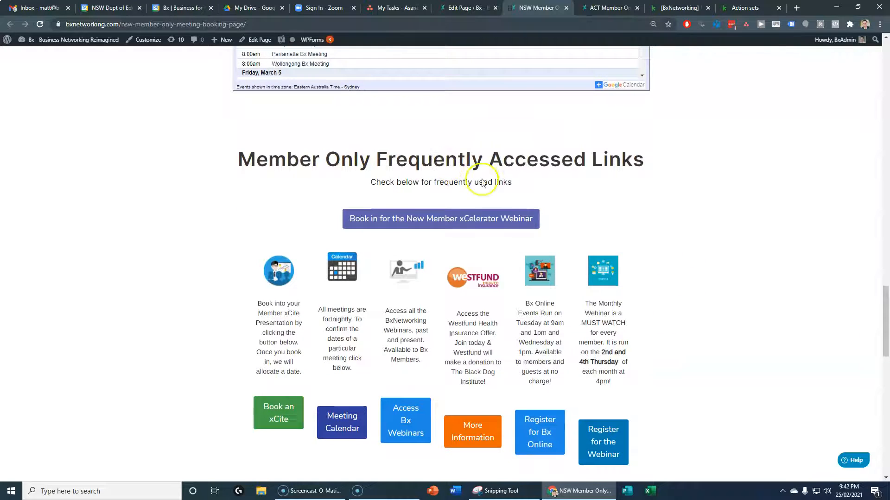
scroll(743, 364, down, 1)
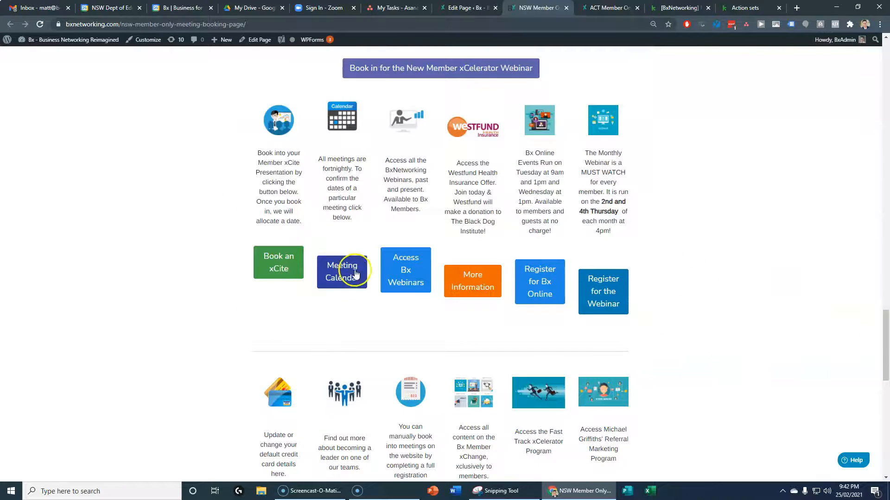
scroll(695, 362, down, 5)
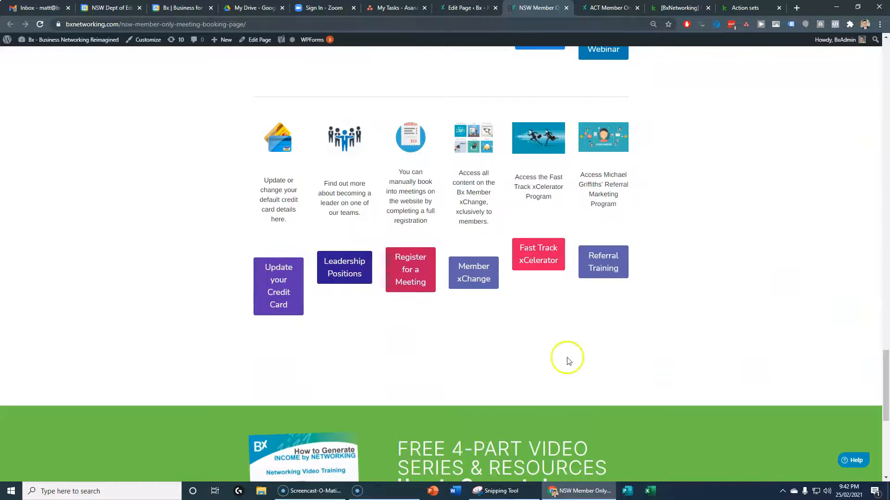
scroll(696, 290, up, 20)
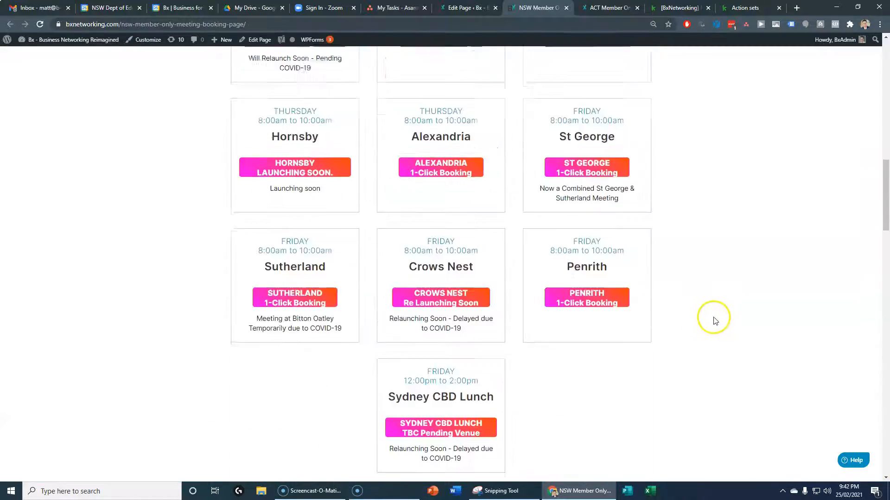
Review the Sydney & Surrounds and Central Coast & Mid-North Coast booking cards on the live NSW page
scroll(716, 319, up, 6)
scroll(432, 183, down, 8)
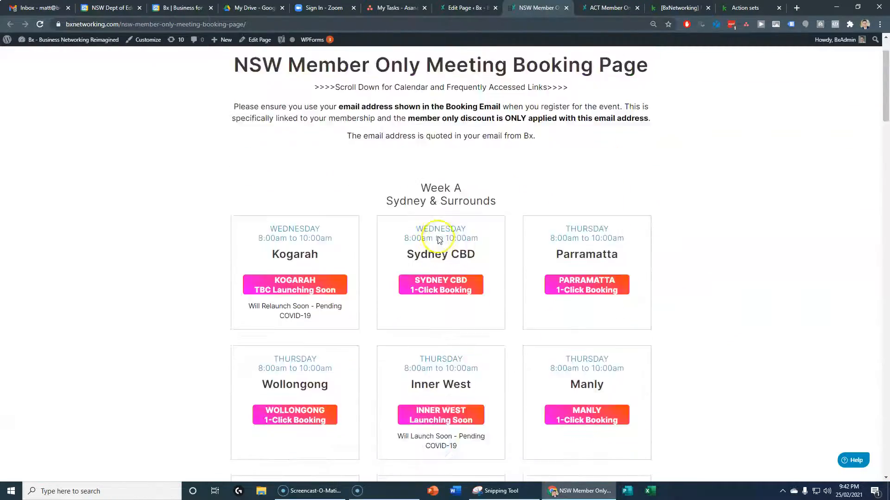
scroll(440, 240, down, 6)
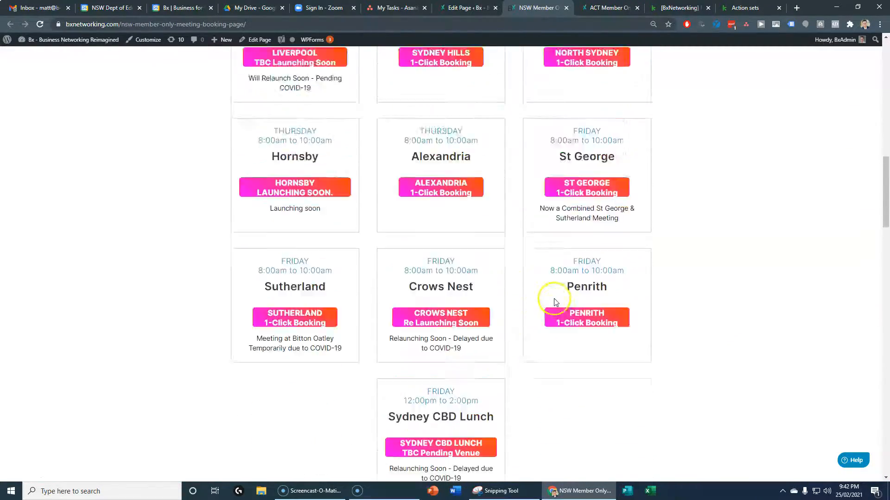
scroll(556, 301, down, 6)
scroll(634, 301, down, 2)
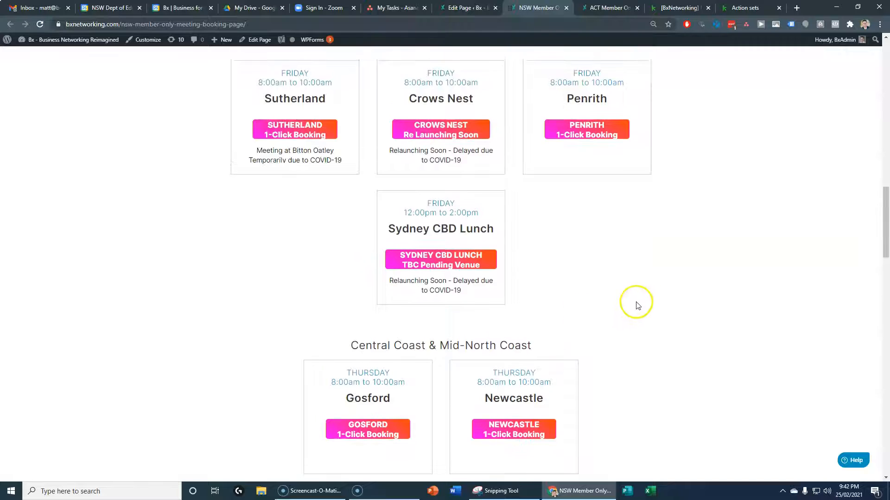
scroll(638, 304, up, 20)
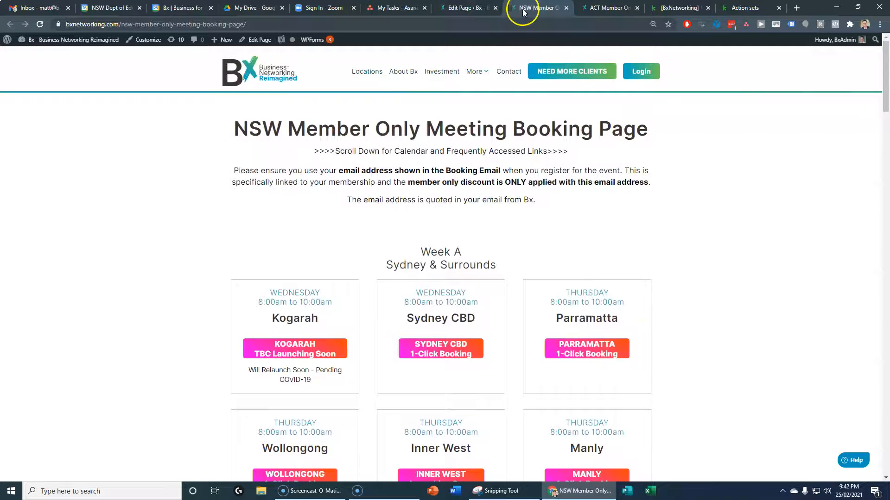
Look through the open NSW page editor, 1-click campaign and action sets, ending on the live ACT Member Only Meeting Booking Page
click(486, 8)
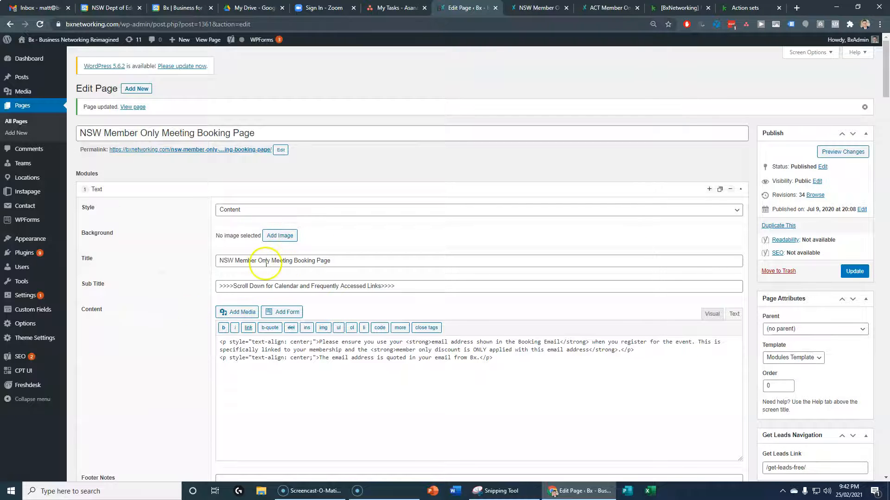
click(684, 9)
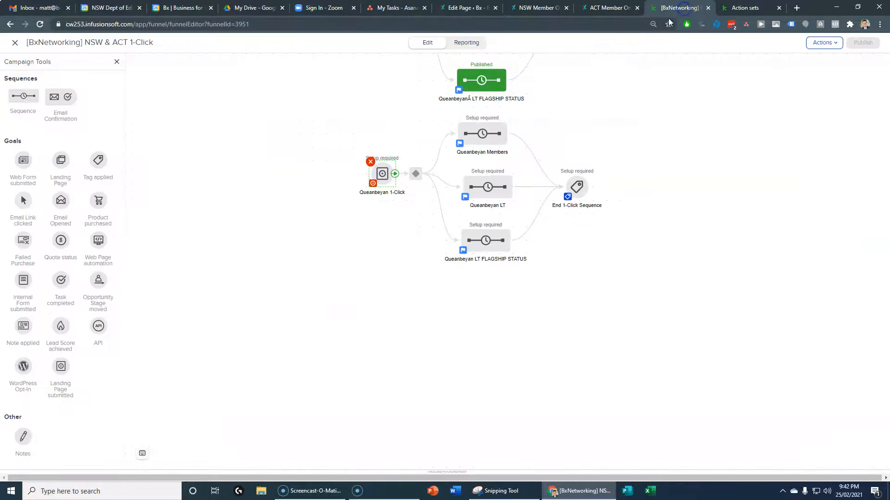
click(737, 9)
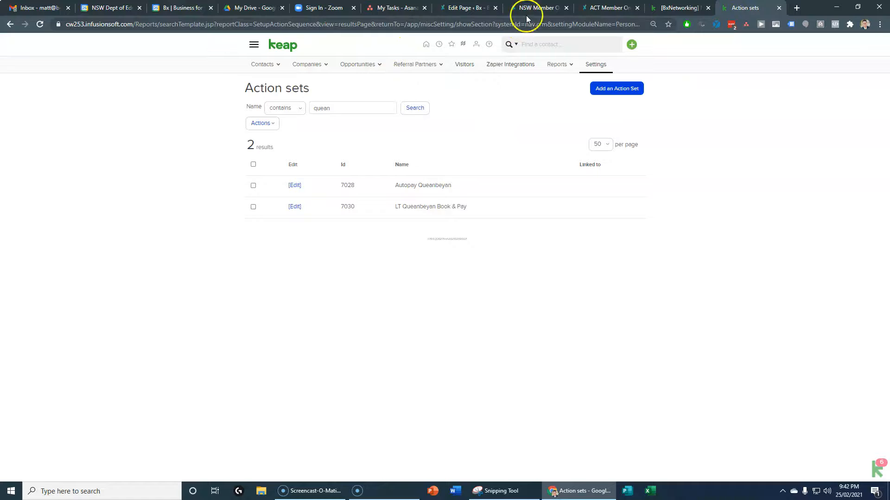
click(593, 9)
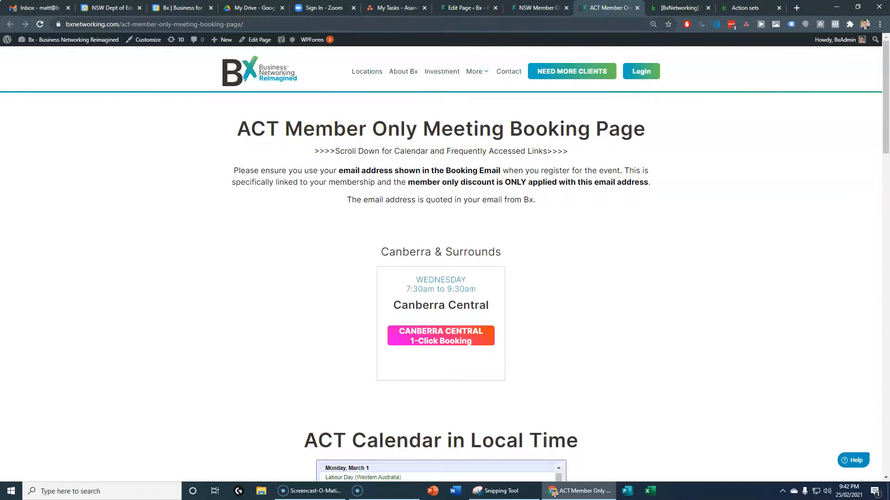